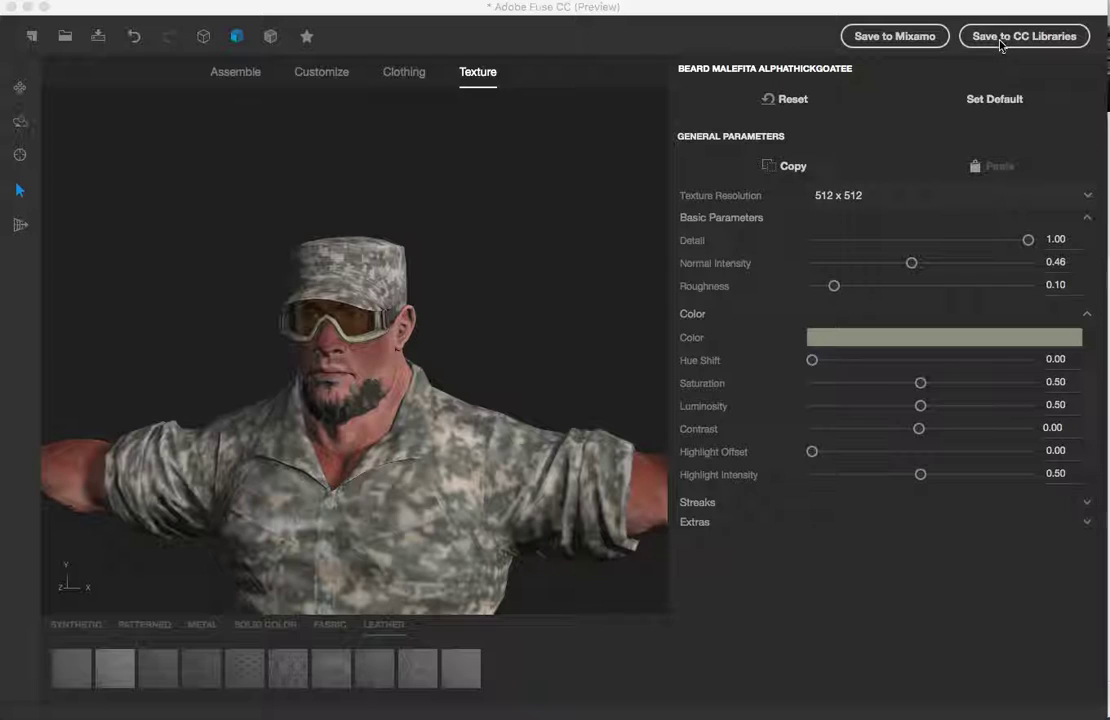
# Save the character to the Creative Cloud library 3D Models under the name Goon1
pyautogui.click(1001, 42)
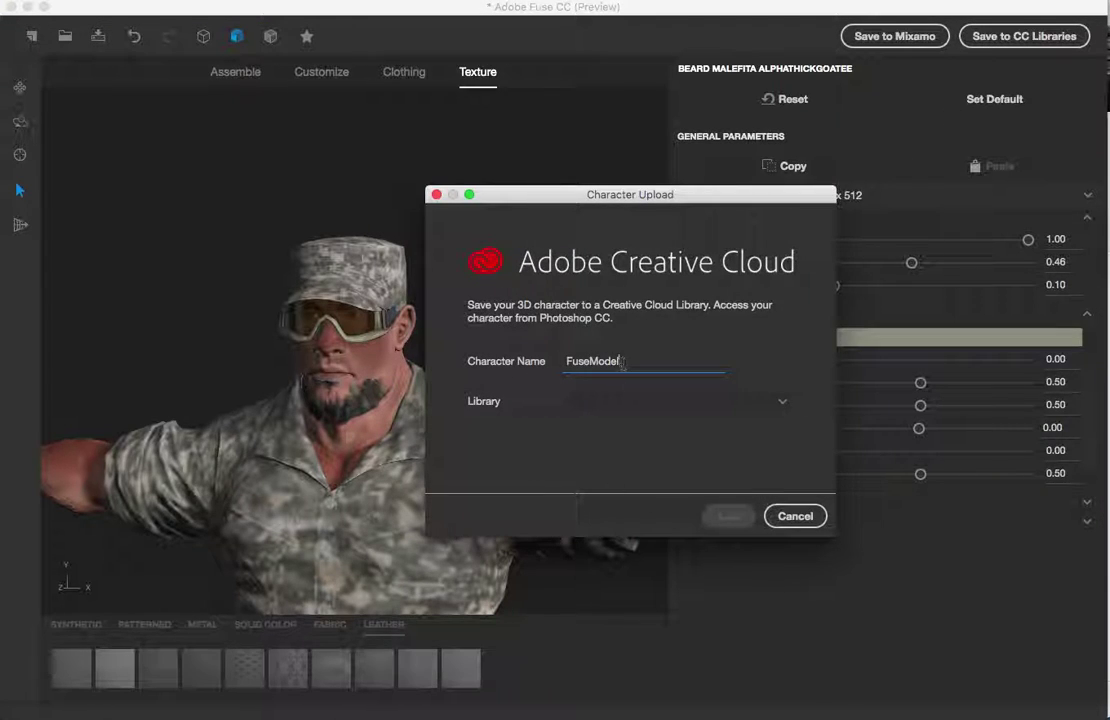
pyautogui.moveTo(623, 365); pyautogui.dragTo(536, 367)
pyautogui.write('Goon1')
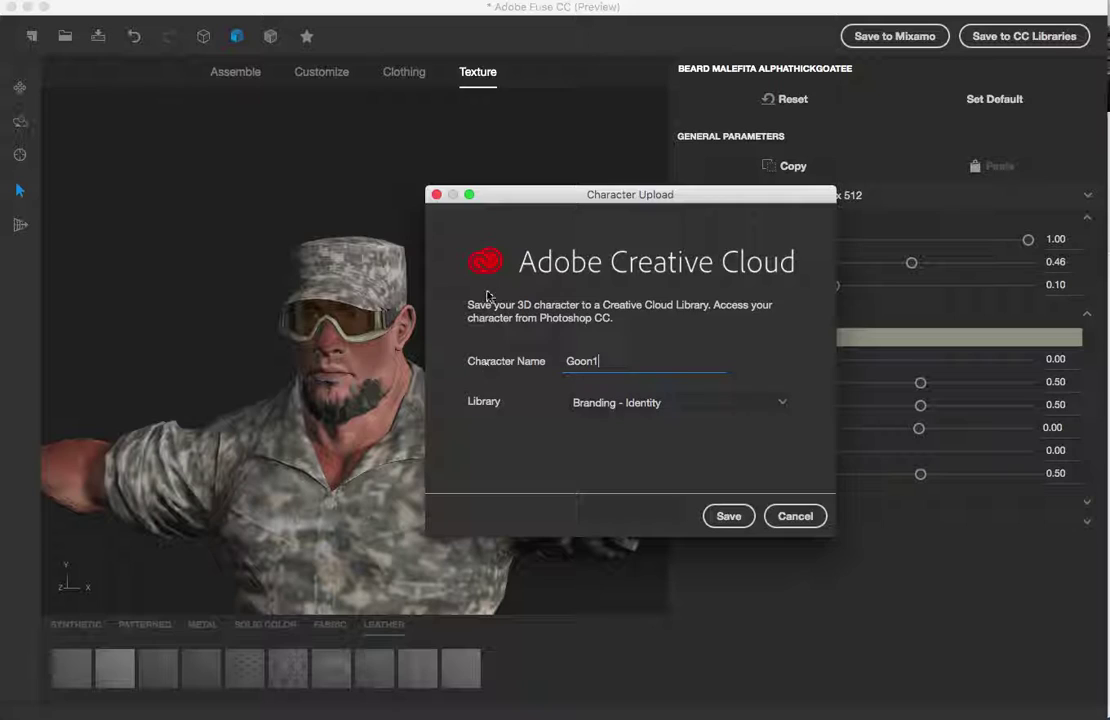
pyautogui.click(784, 406)
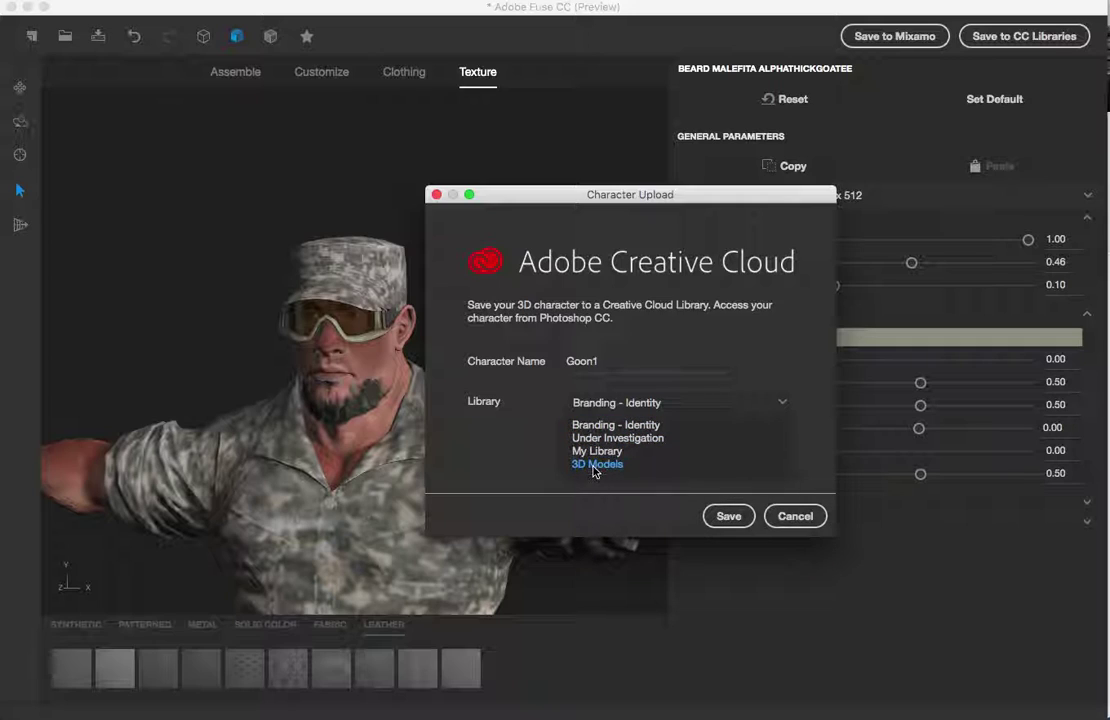
pyautogui.click(594, 466)
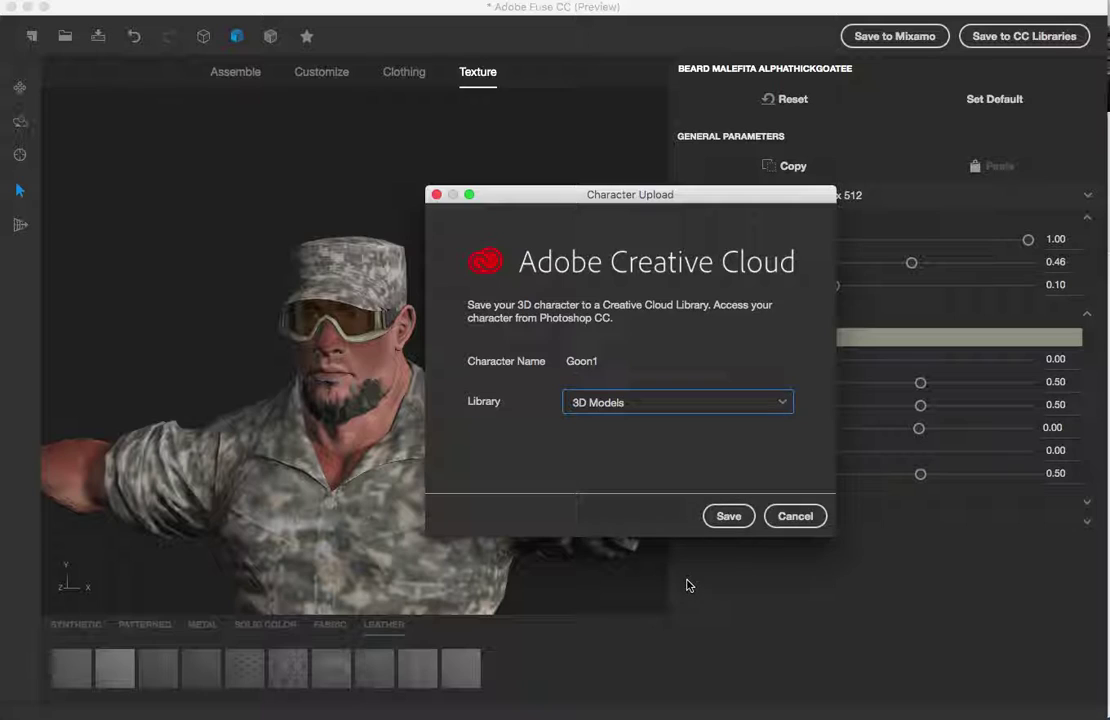
pyautogui.click(729, 516)
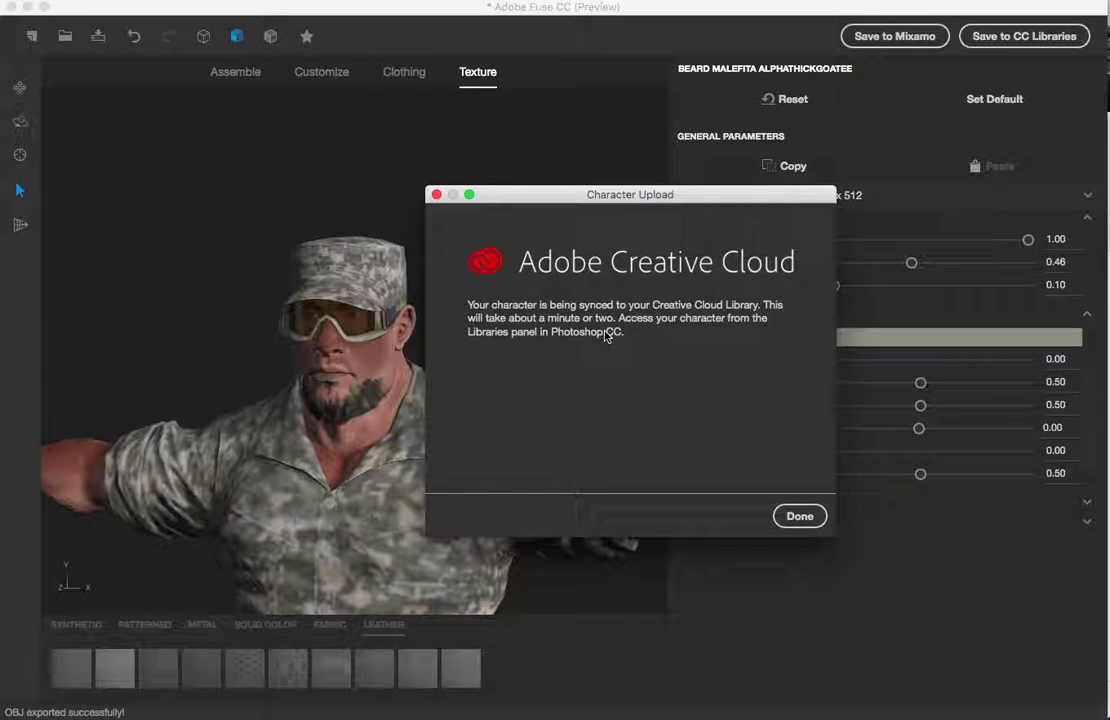
# Switch to the Creative Cloud Assets site in the browser and view the mobile creations, the Draw projects and the libraries overview
pyautogui.press('super+Tab')
pyautogui.press('super+Tab')
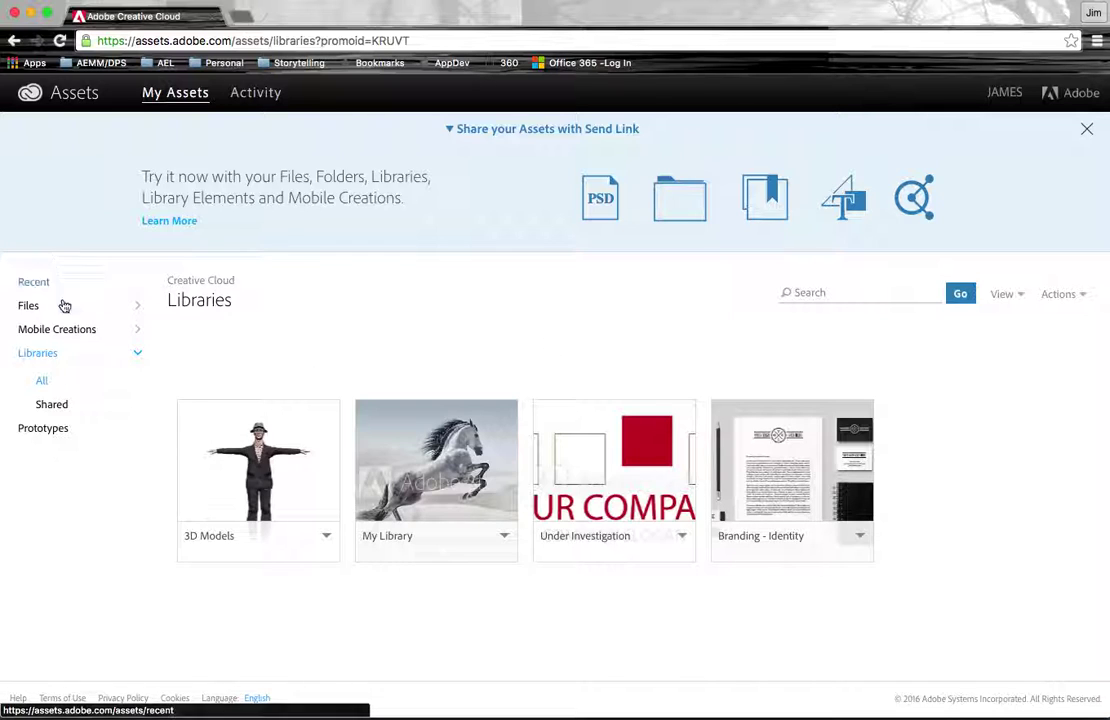
pyautogui.click(62, 331)
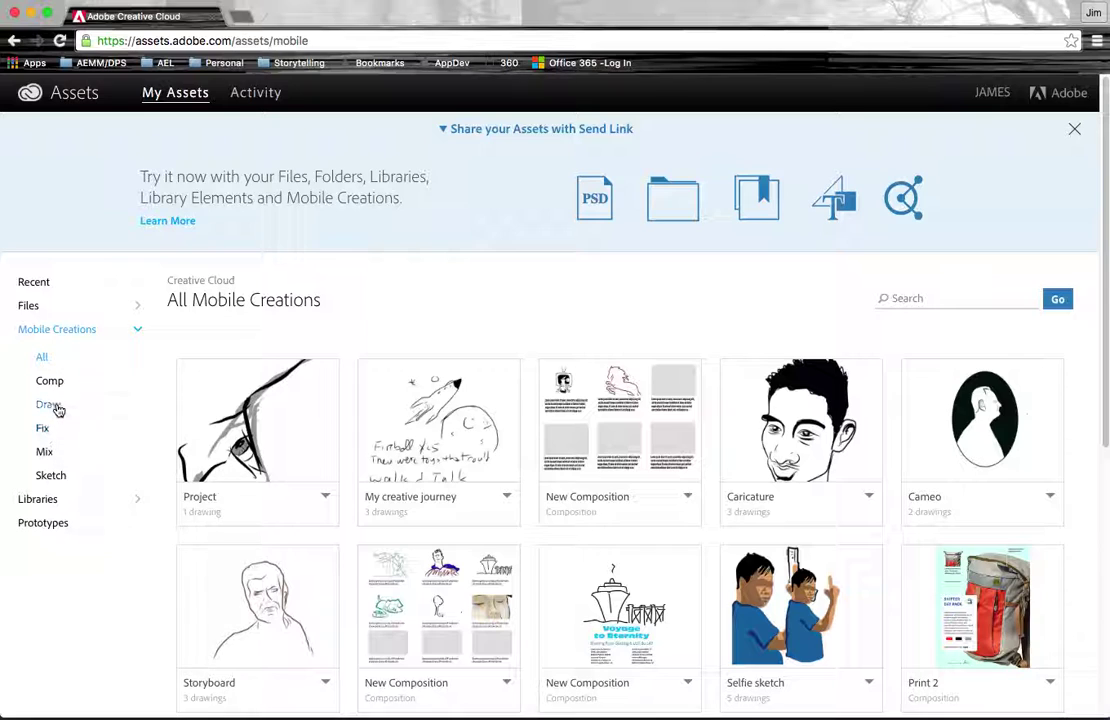
pyautogui.click(48, 405)
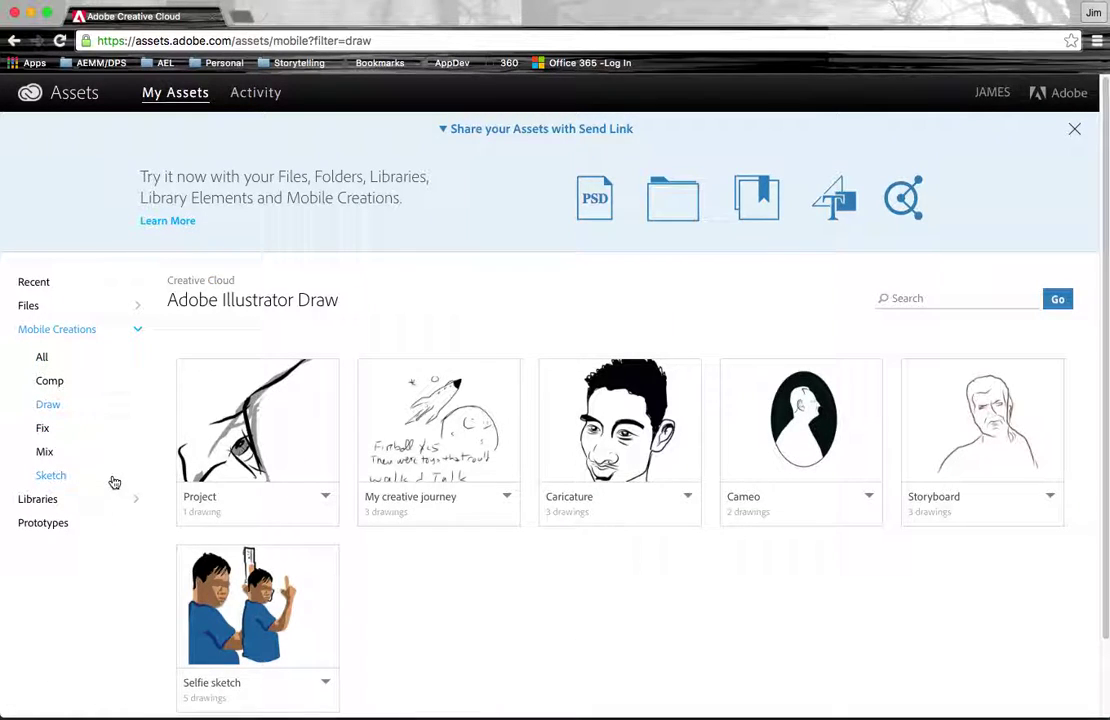
pyautogui.click(38, 499)
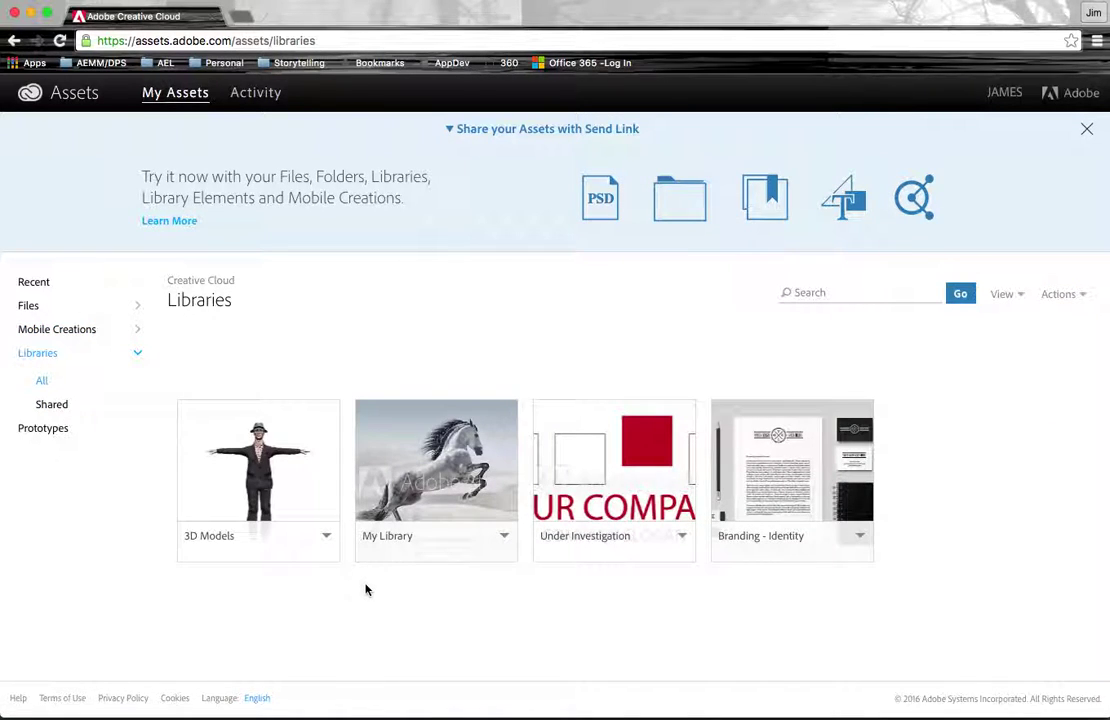
# Open the 3D Models library and look through its stored graphics and 3D characters
pyautogui.click(328, 539)
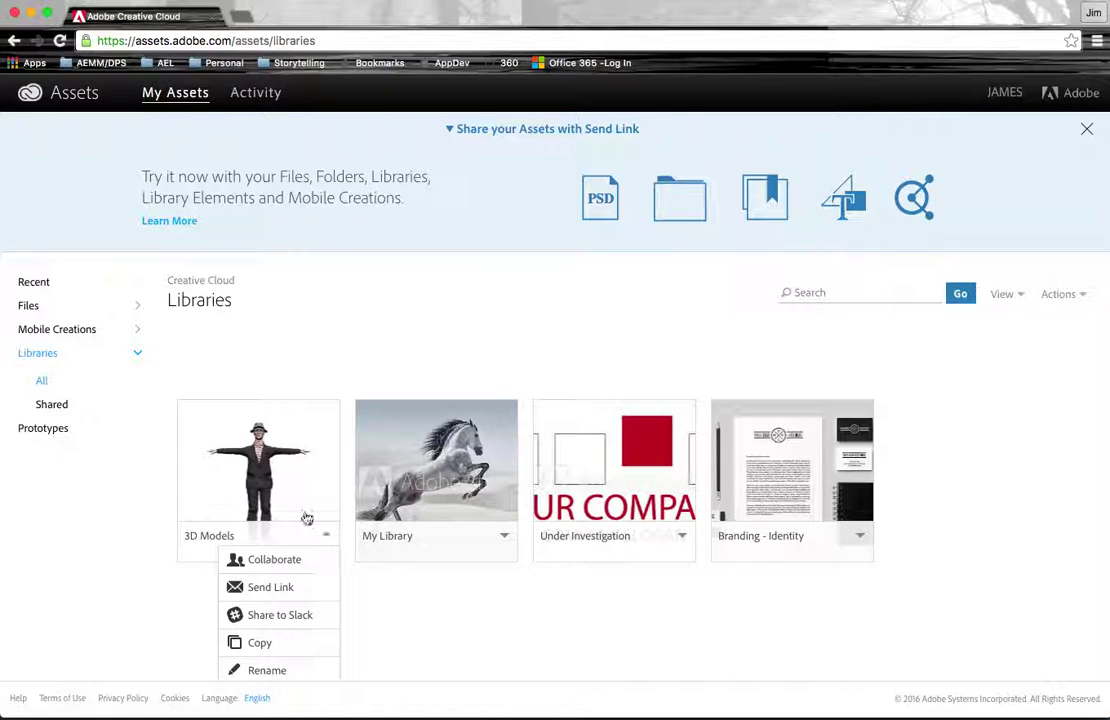
pyautogui.click(298, 480)
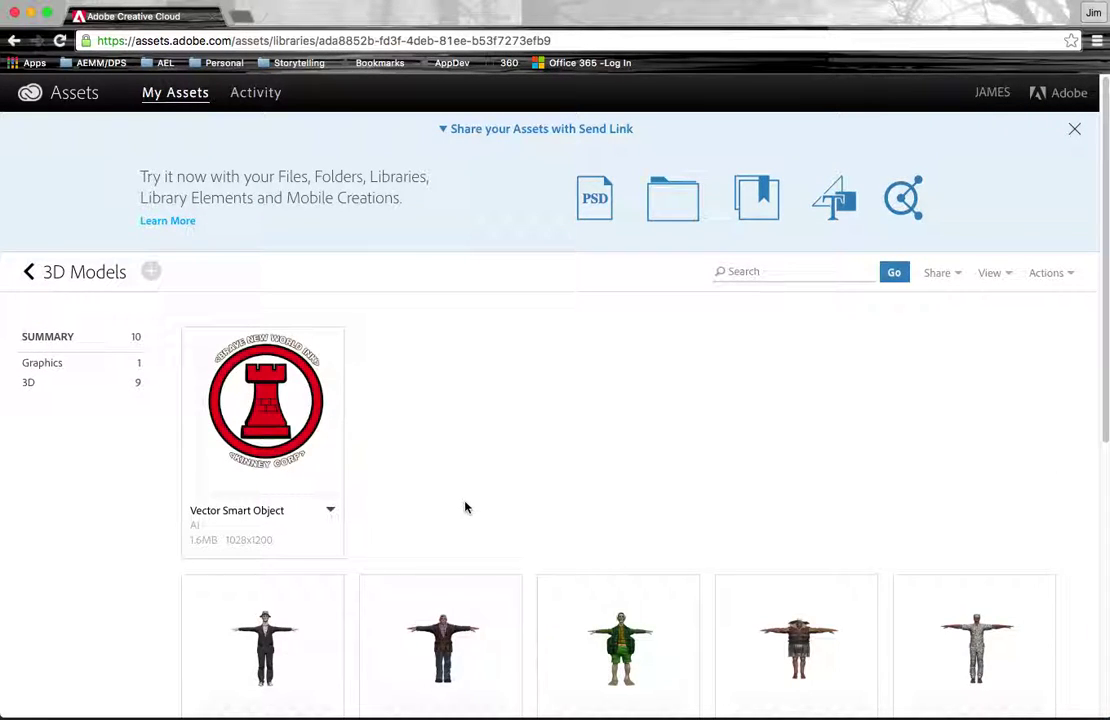
pyautogui.scroll(-5, 462, 505)
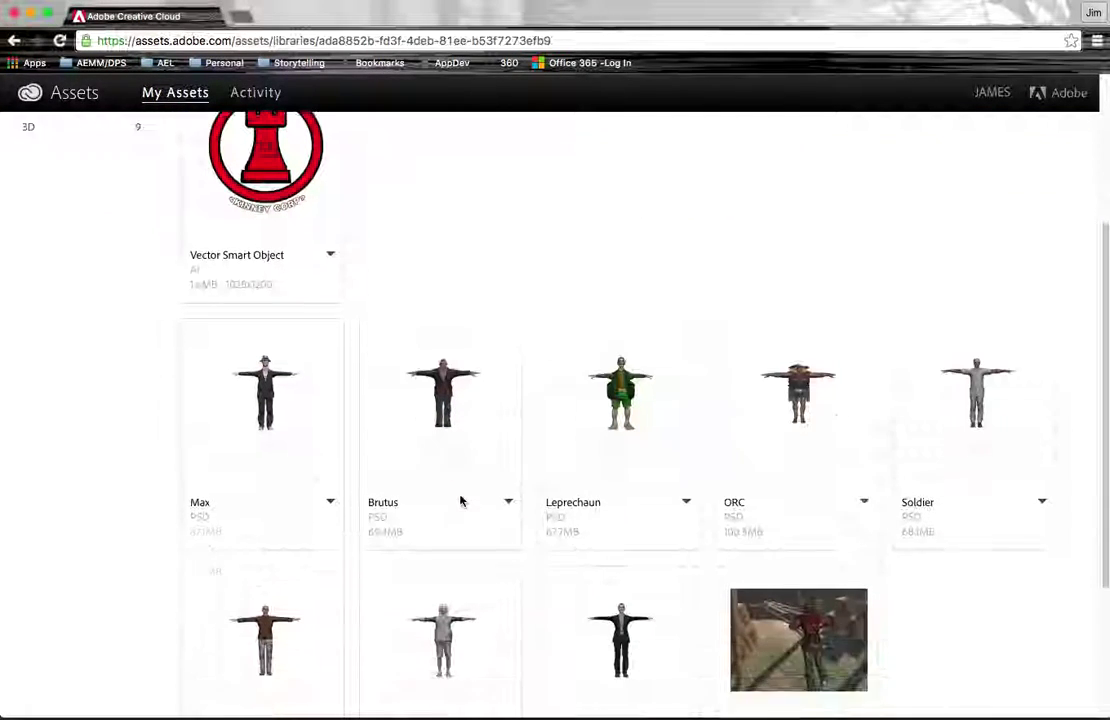
pyautogui.scroll(-4, 462, 501)
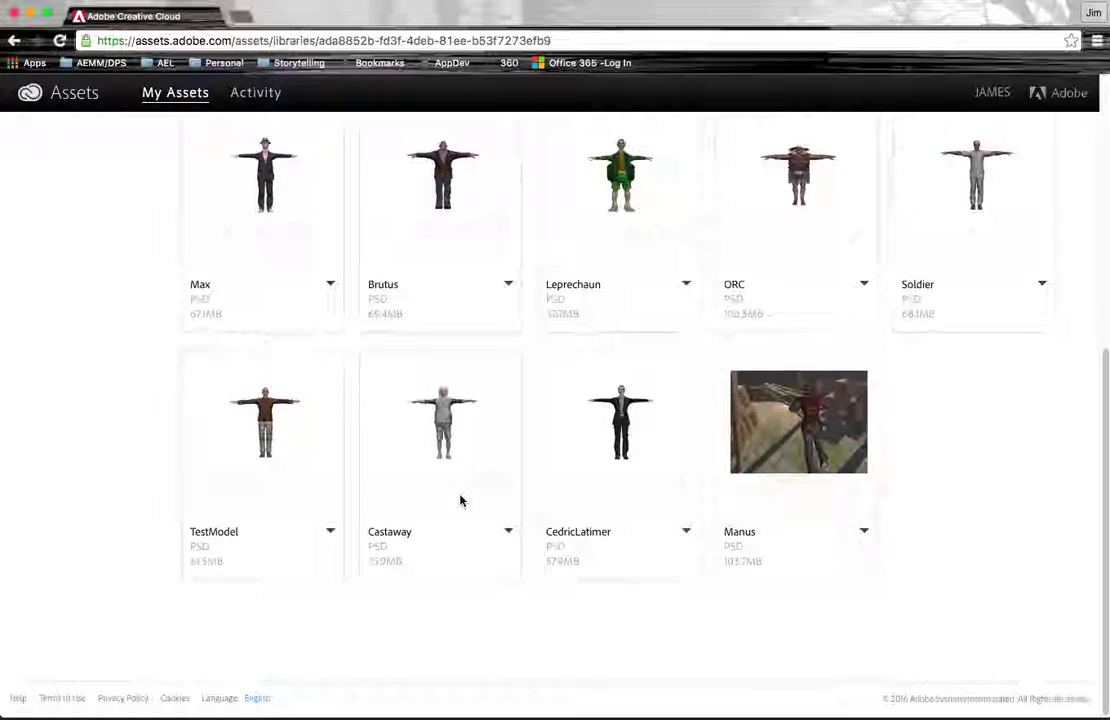
pyautogui.scroll(8, 460, 500)
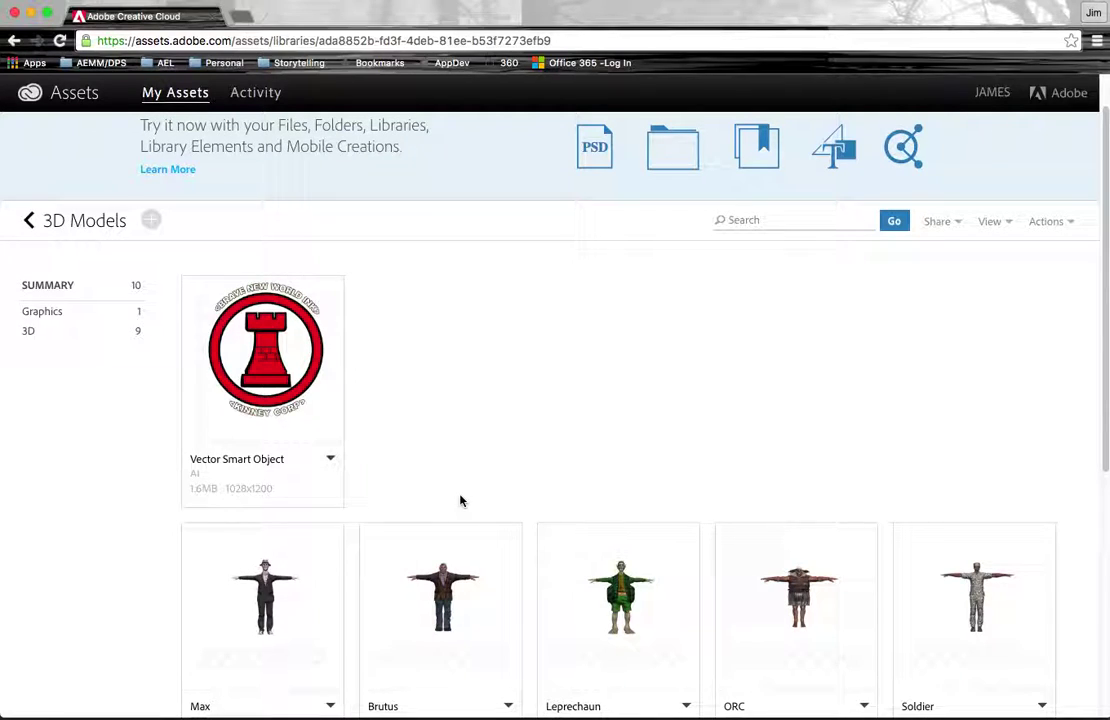
pyautogui.scroll(-2, 460, 500)
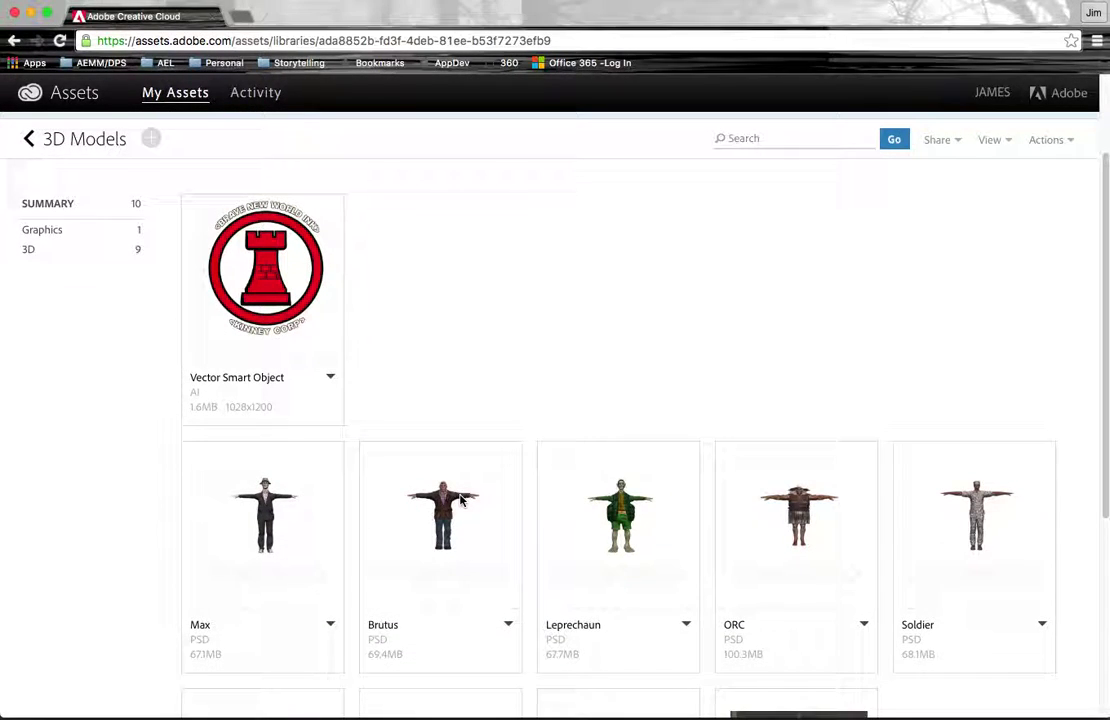
pyautogui.scroll(-5, 460, 500)
pyautogui.scroll(2, 460, 500)
pyautogui.scroll(6, 460, 500)
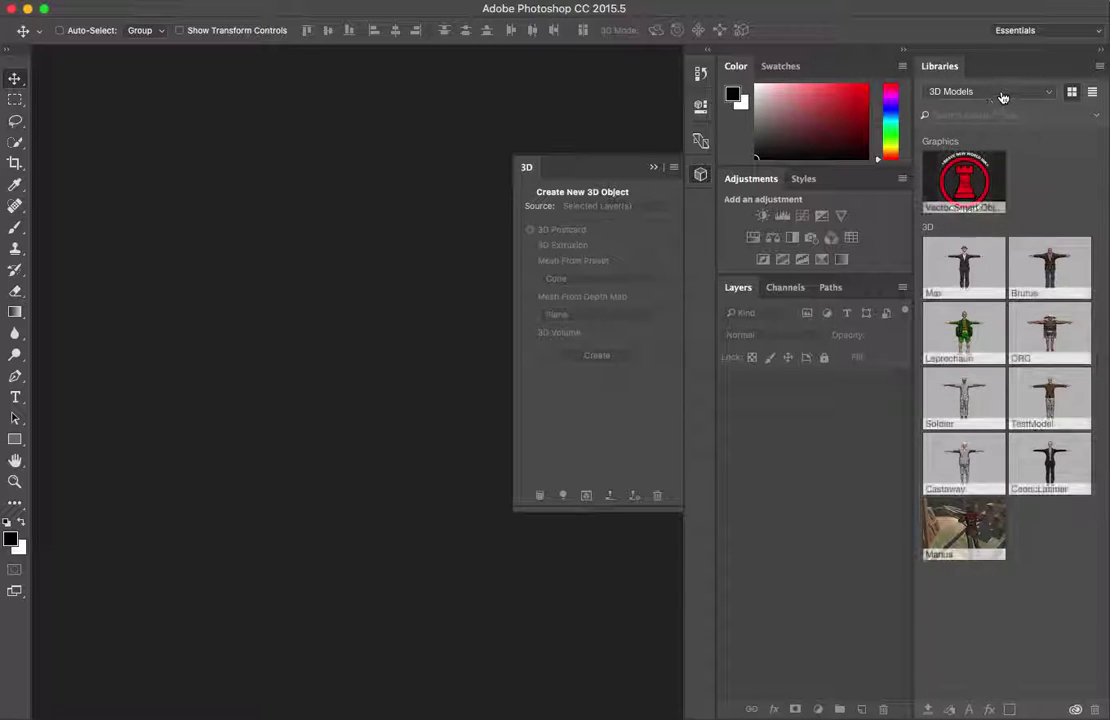
# Check the available libraries in Photoshop, view the contents of My Library and return to the 3D Models library
pyautogui.click(1003, 97)
pyautogui.click(993, 108)
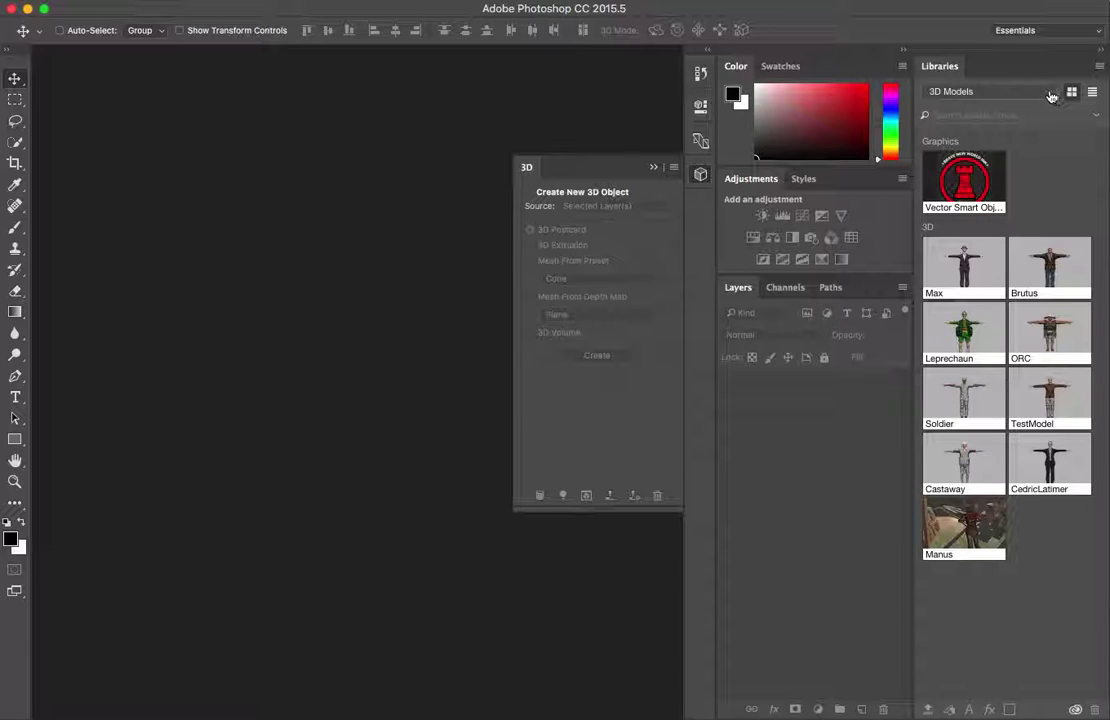
pyautogui.click(1051, 93)
pyautogui.click(1008, 109)
pyautogui.click(1025, 104)
pyautogui.click(952, 122)
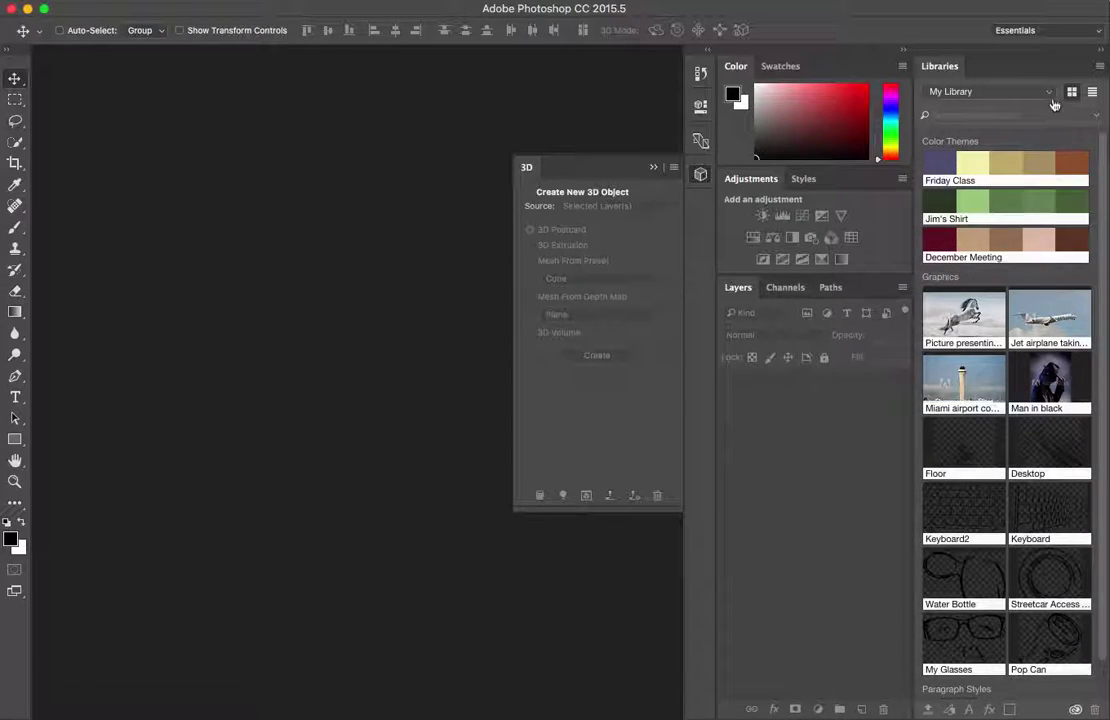
pyautogui.click(1048, 93)
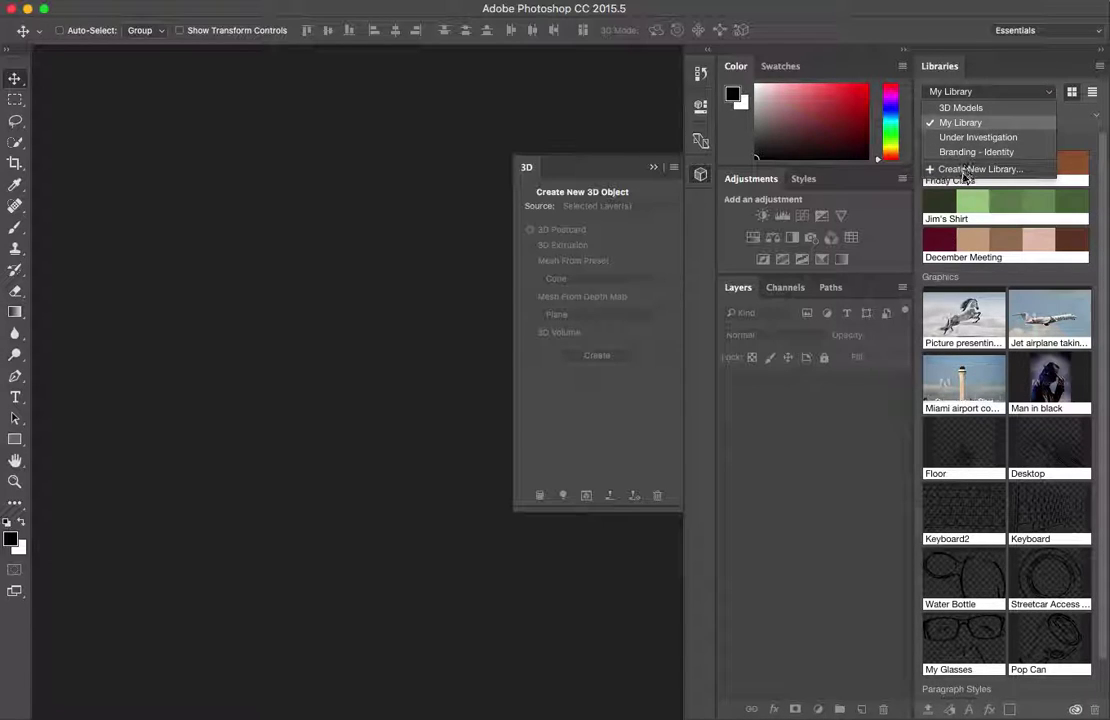
pyautogui.click(950, 107)
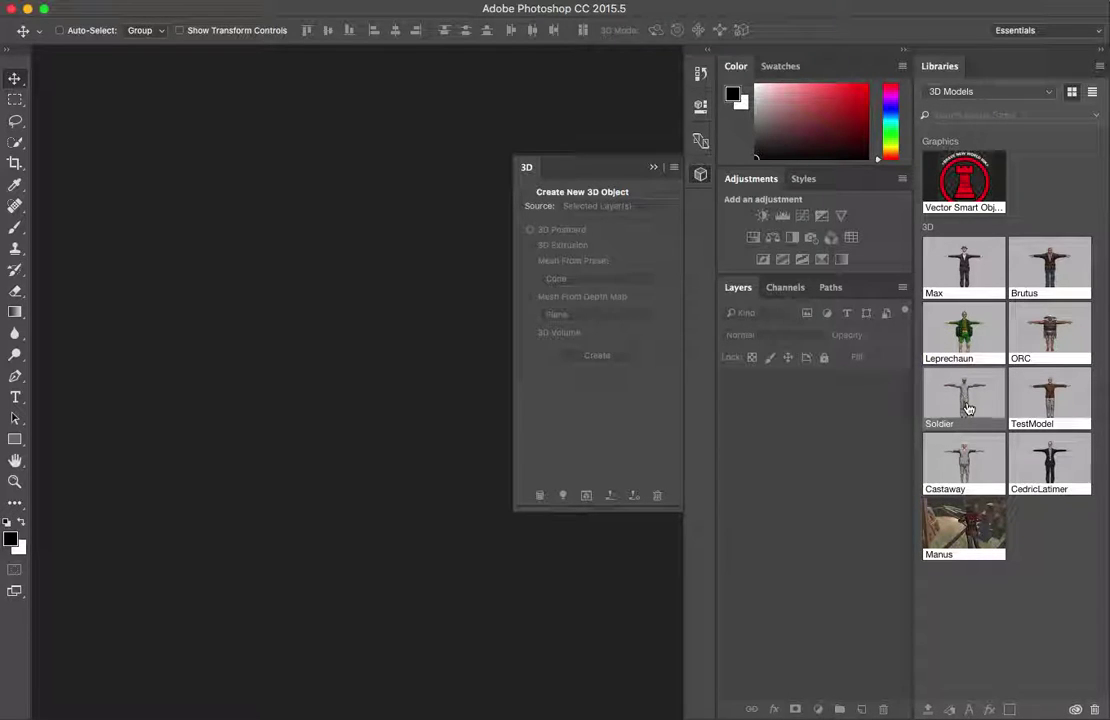
# Open the Soldier character from the 3D Models library as a document and orbit the camera to an angled view of it
pyautogui.moveTo(966, 404); pyautogui.dragTo(368, 330)
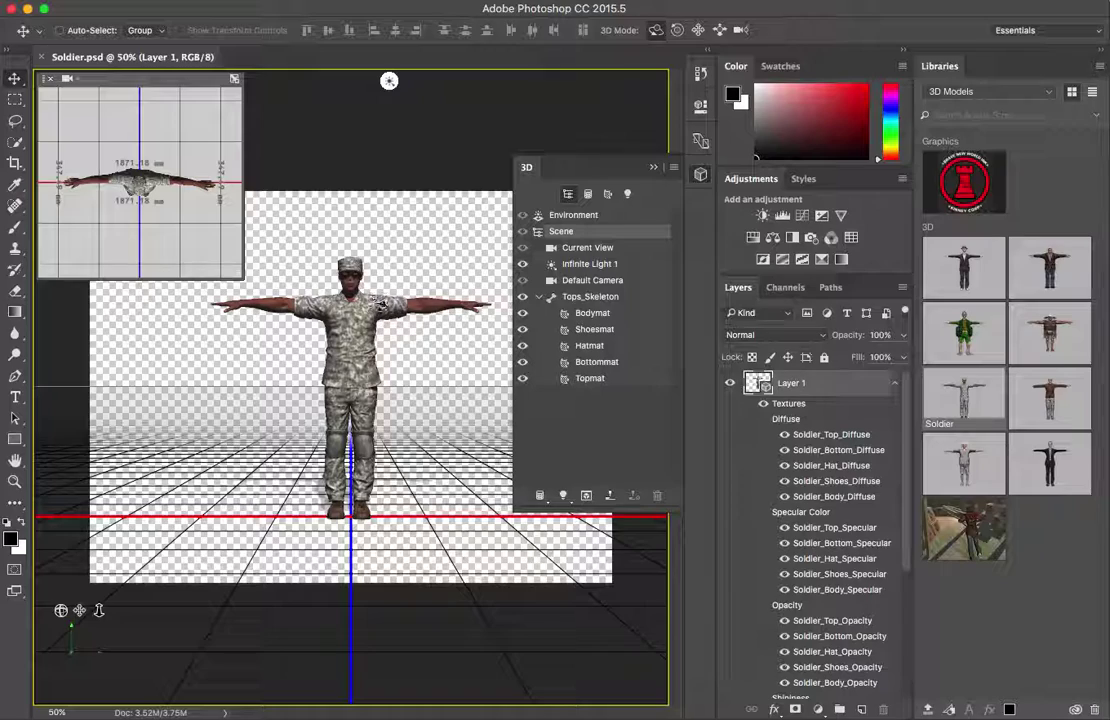
pyautogui.moveTo(98, 633)
pyautogui.mouseDown()
pyautogui.moveTo(104, 681)
pyautogui.moveTo(72, 625)
pyautogui.moveTo(100, 603)
pyautogui.moveTo(74, 622)
pyautogui.moveTo(80, 612)
pyautogui.moveTo(131, 617)
pyautogui.moveTo(90, 621)
pyautogui.mouseUp()
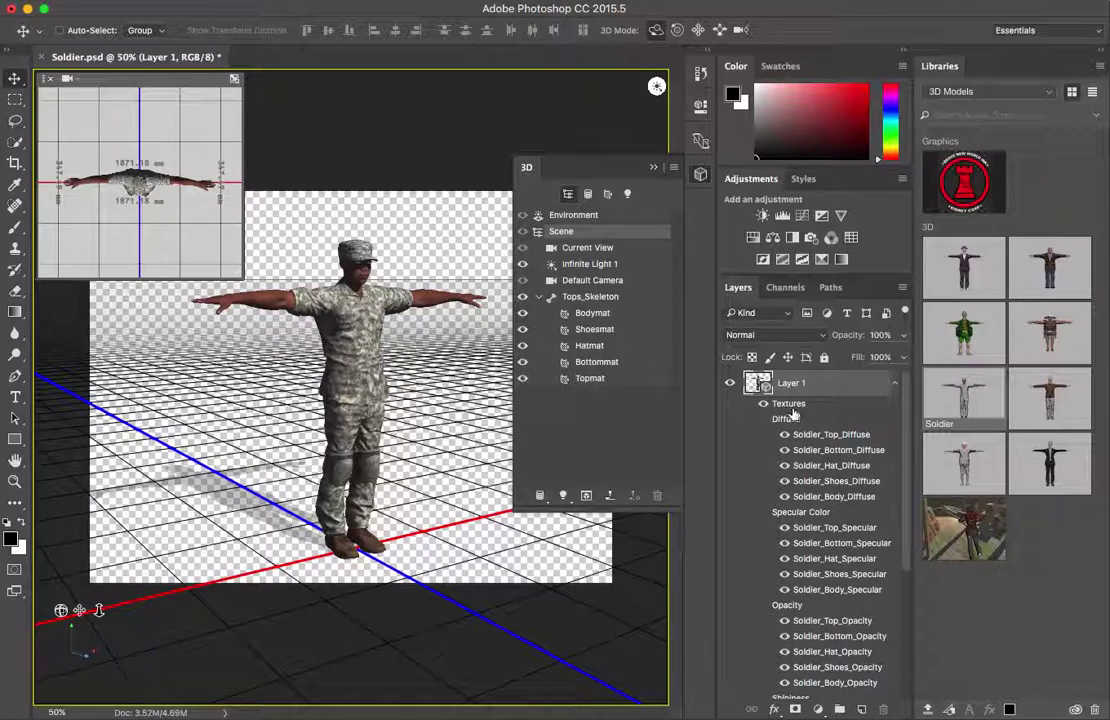
# Apply the Typing To Sitting Idle body pose to the soldier's Tops_Skeleton
pyautogui.doubleClick(550, 304)
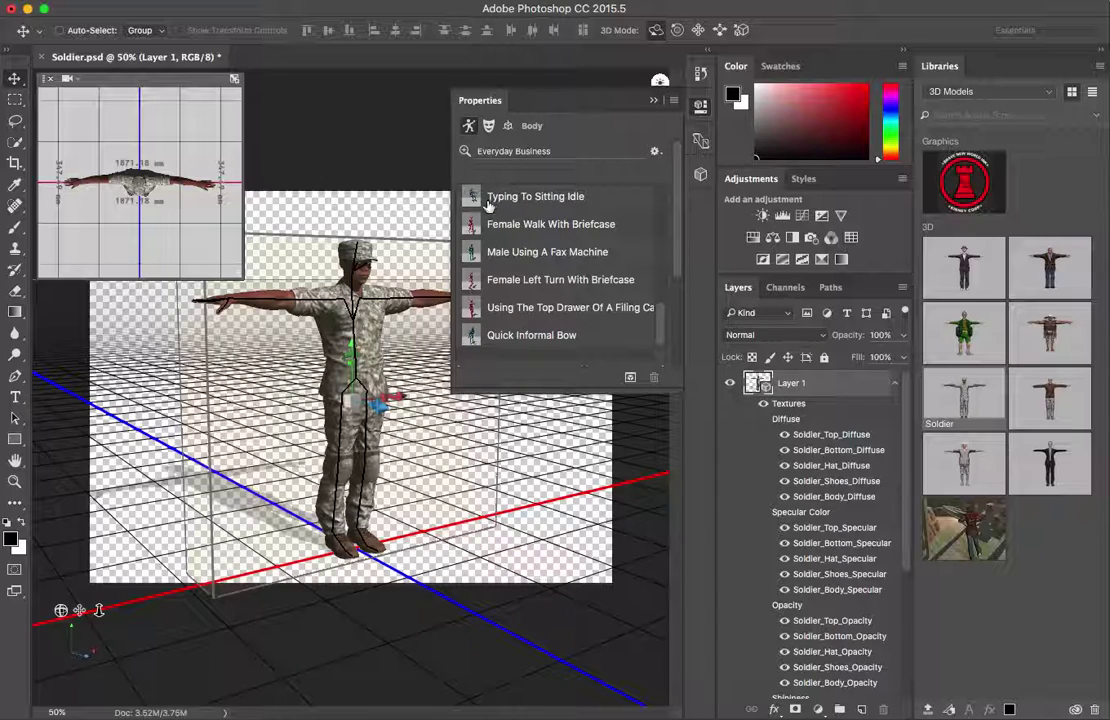
pyautogui.click(490, 199)
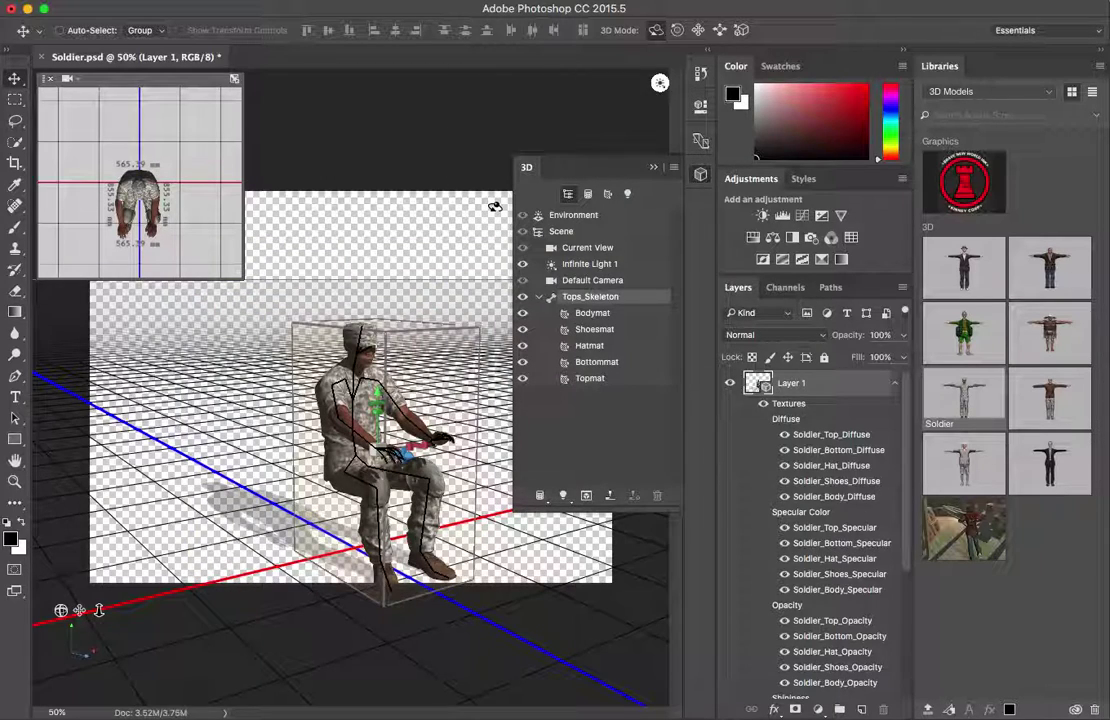
# Apply the A Cheeky Smile facial expression to the soldier's skeleton
pyautogui.click(594, 329)
pyautogui.click(576, 365)
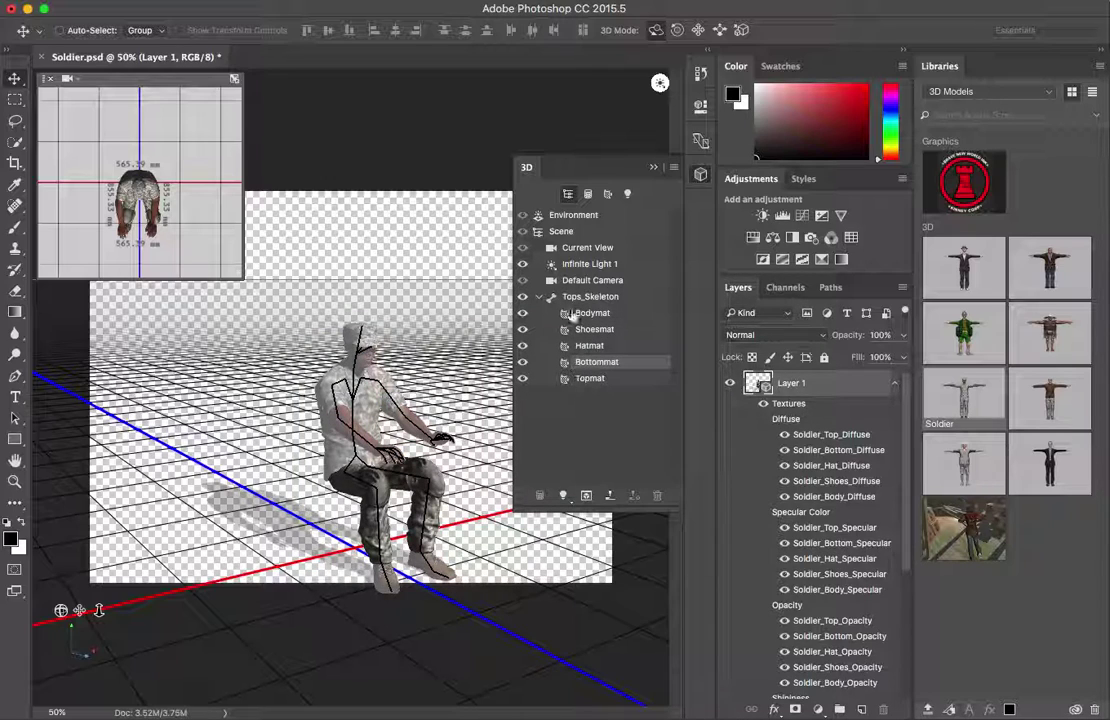
pyautogui.click(551, 298)
pyautogui.doubleClick(551, 300)
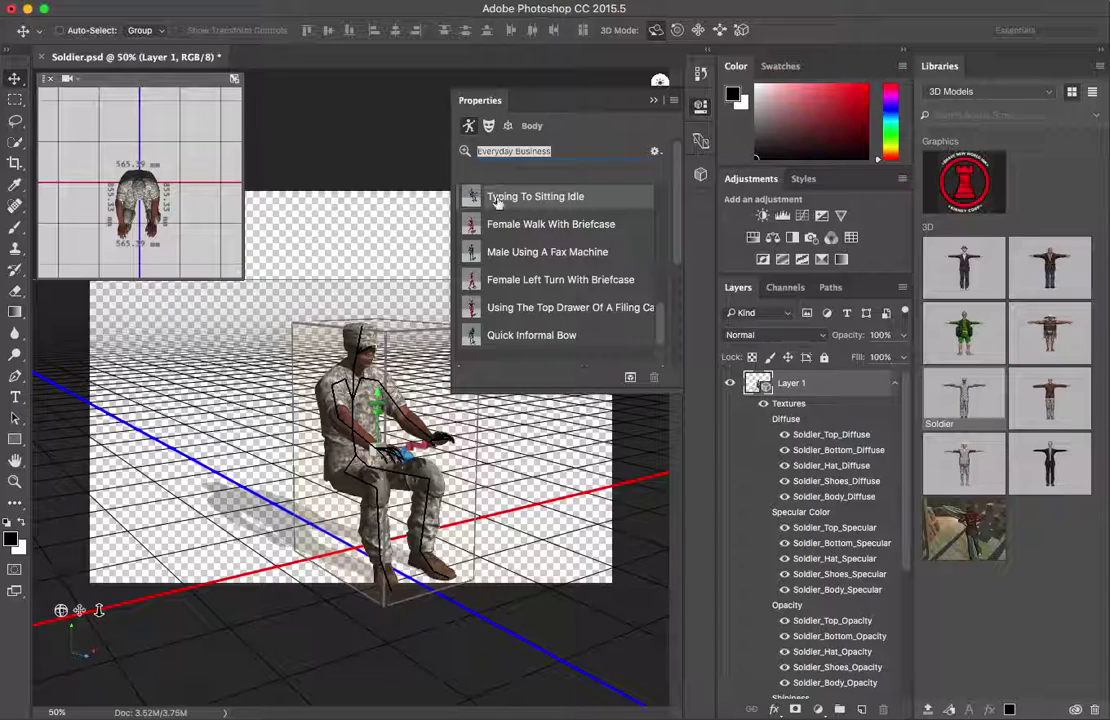
pyautogui.click(489, 126)
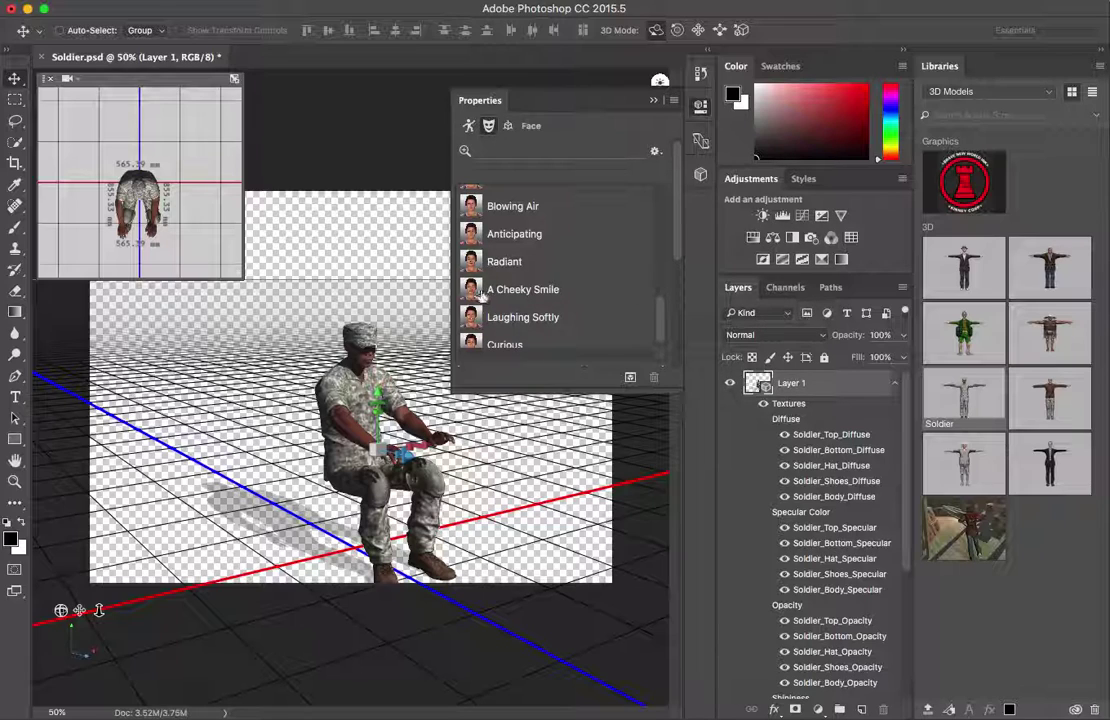
pyautogui.click(412, 252)
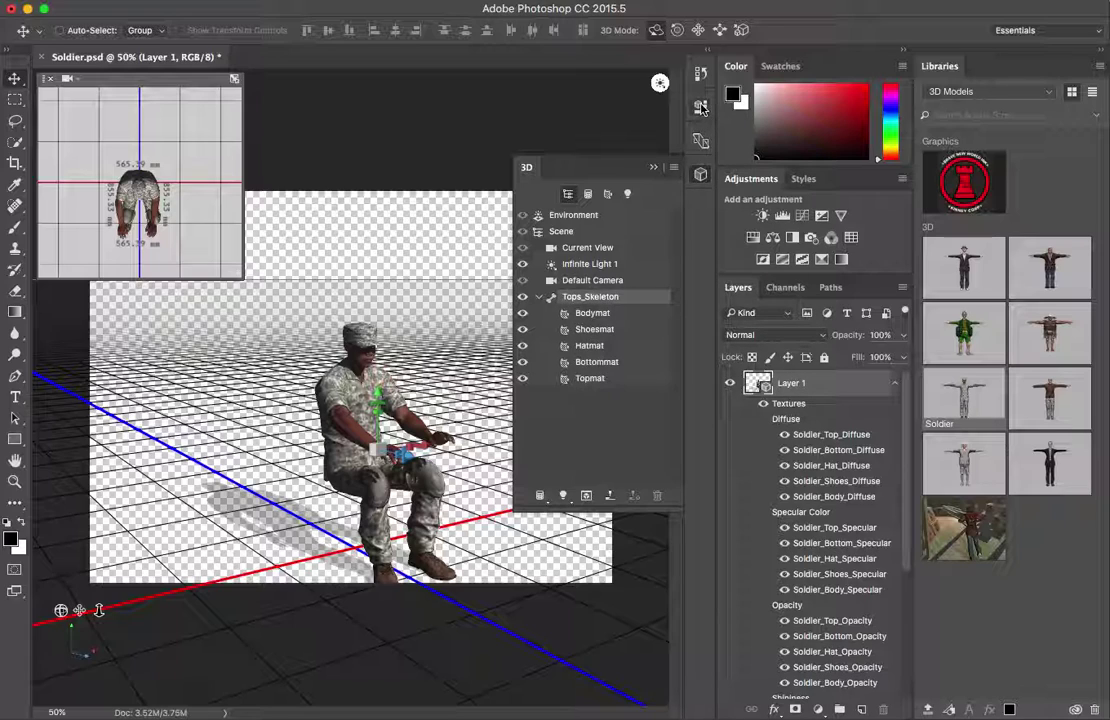
pyautogui.click(701, 107)
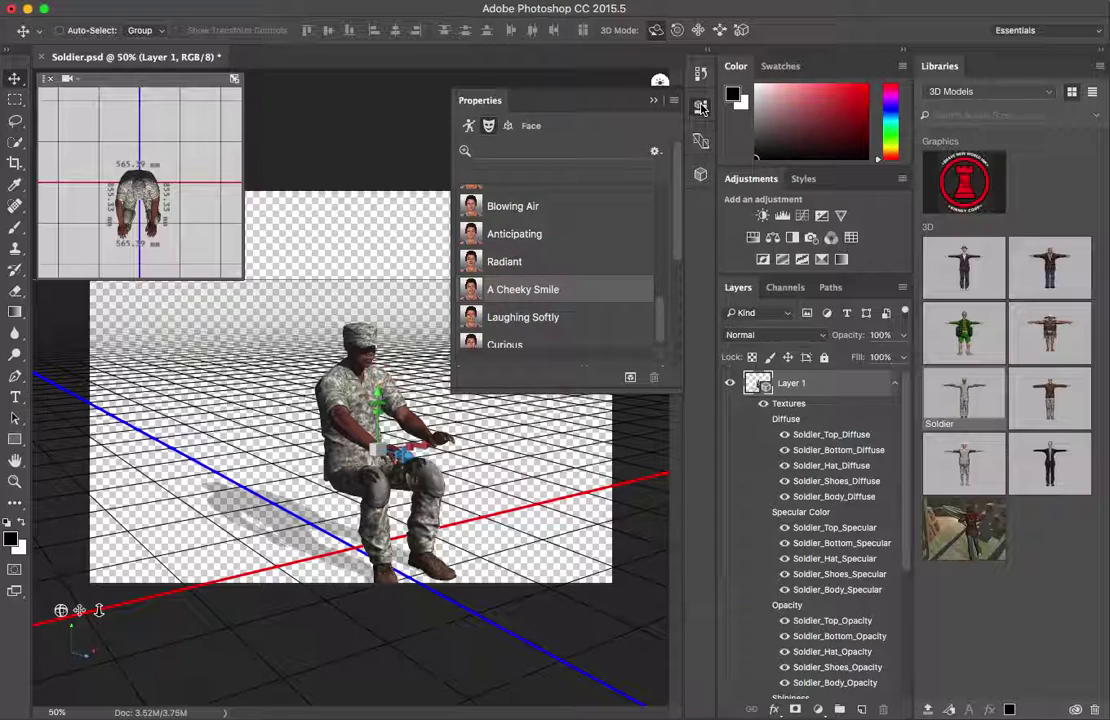
# Apply the Female 180 Turn With Briefcase body pose from the Everyday Business animations to the soldier
pyautogui.click(470, 126)
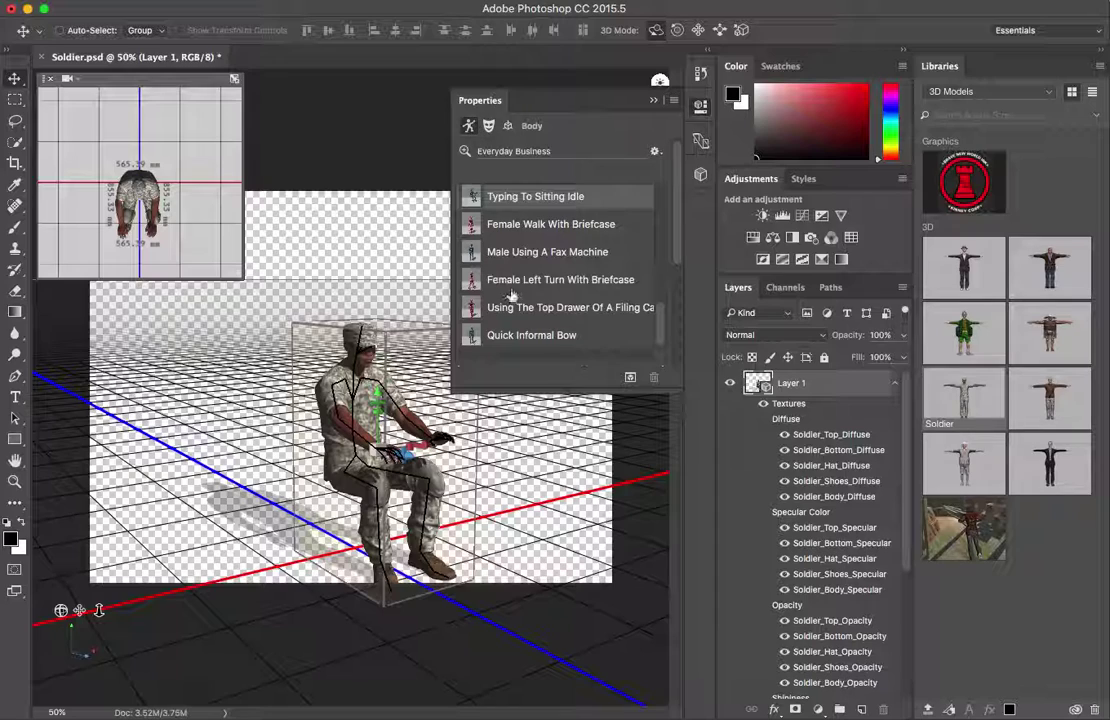
pyautogui.moveTo(660, 316); pyautogui.dragTo(668, 265)
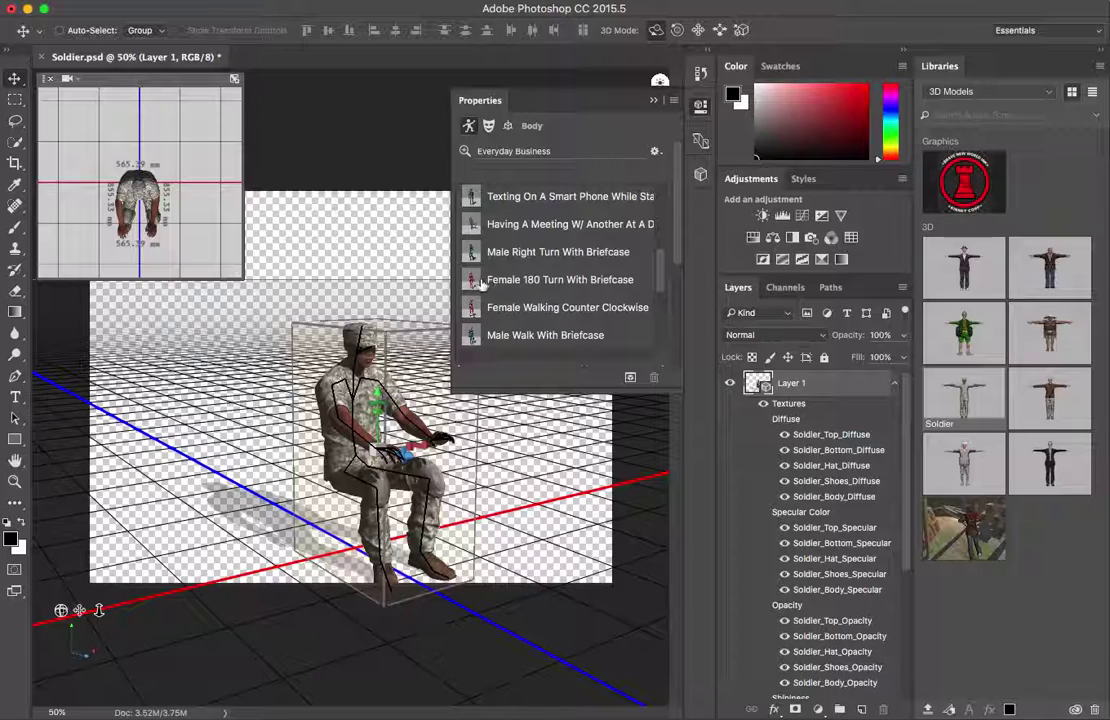
pyautogui.click(478, 282)
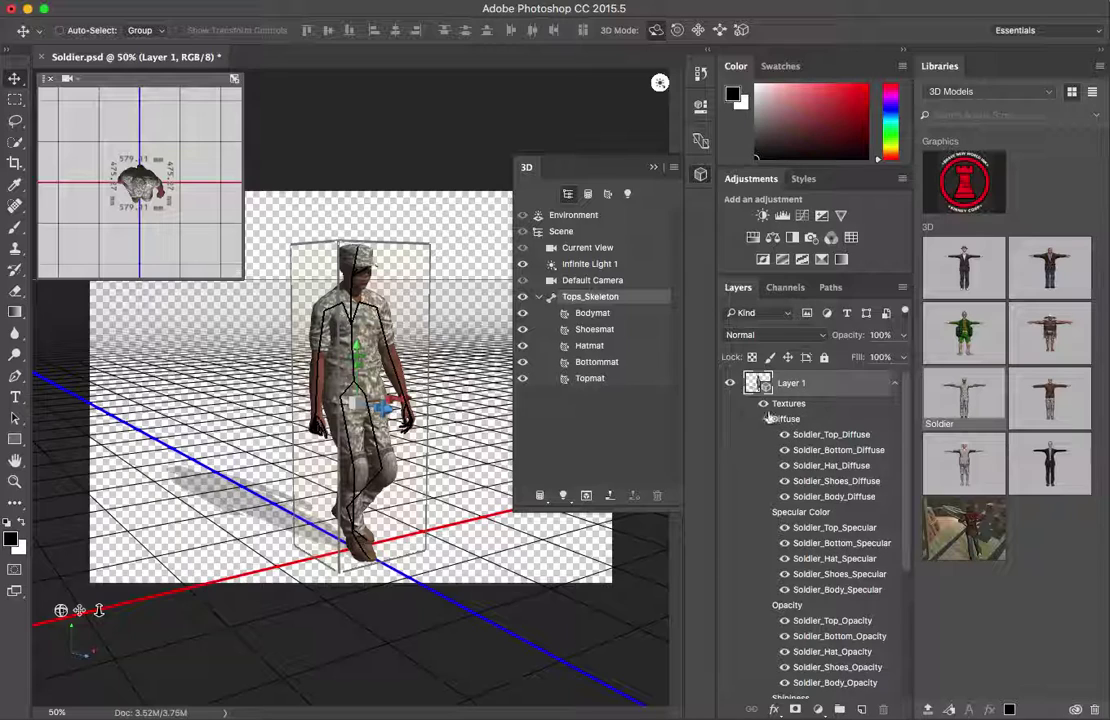
# Place the red rook logo from the library on the chest of the Soldier_Top_Diffuse texture, scaled to about 14.6%
pyautogui.doubleClick(812, 434)
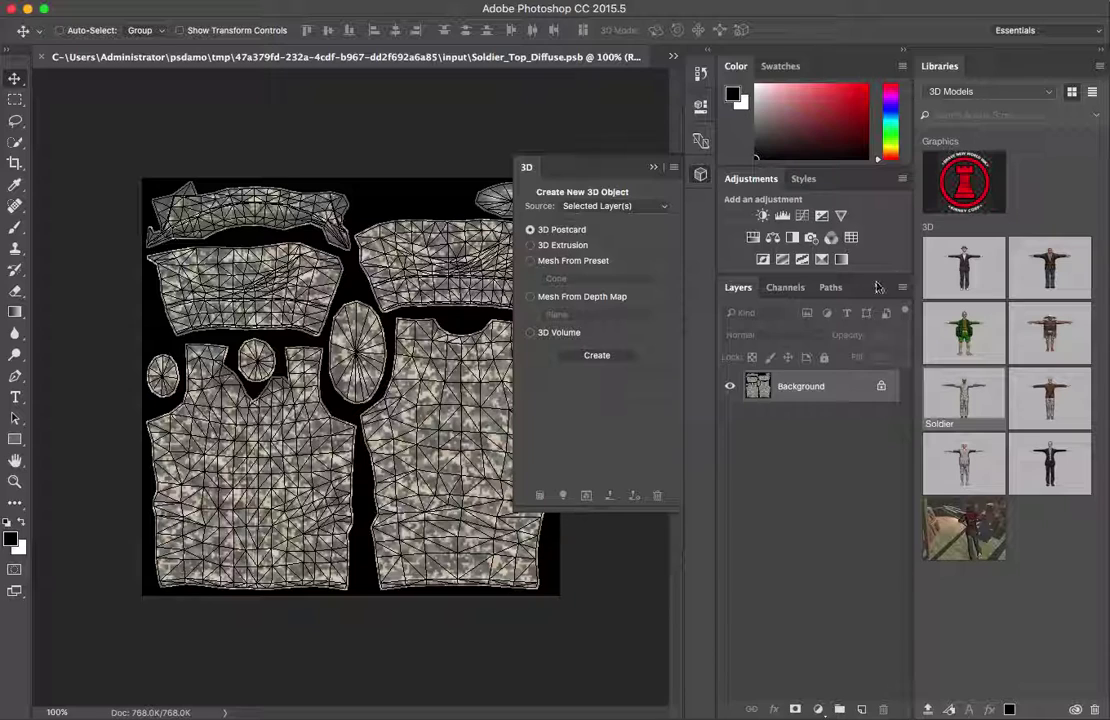
pyautogui.moveTo(964, 184); pyautogui.dragTo(236, 440)
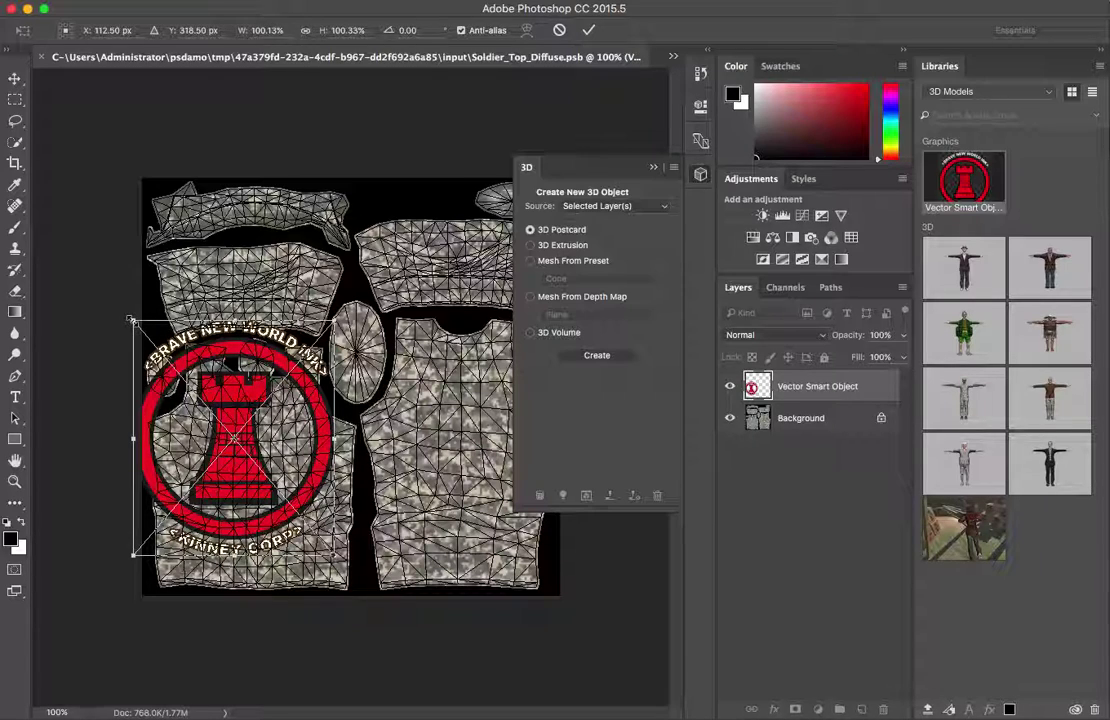
pyautogui.moveTo(130, 320); pyautogui.dragTo(306, 525)
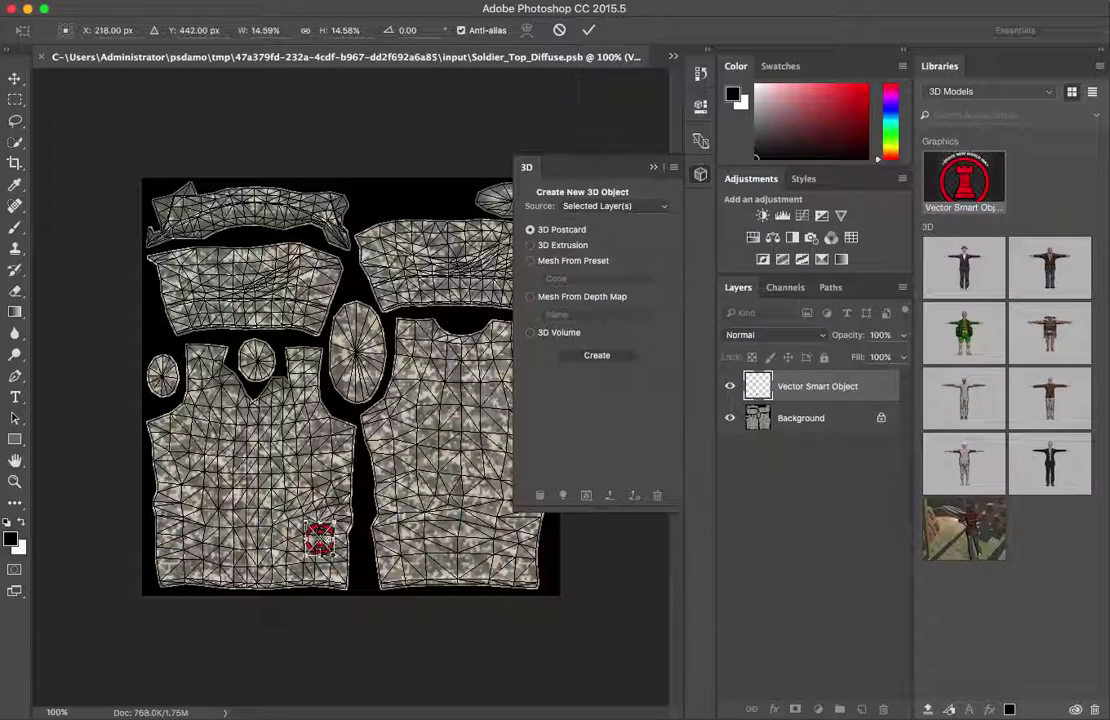
pyautogui.moveTo(285, 477); pyautogui.dragTo(293, 428)
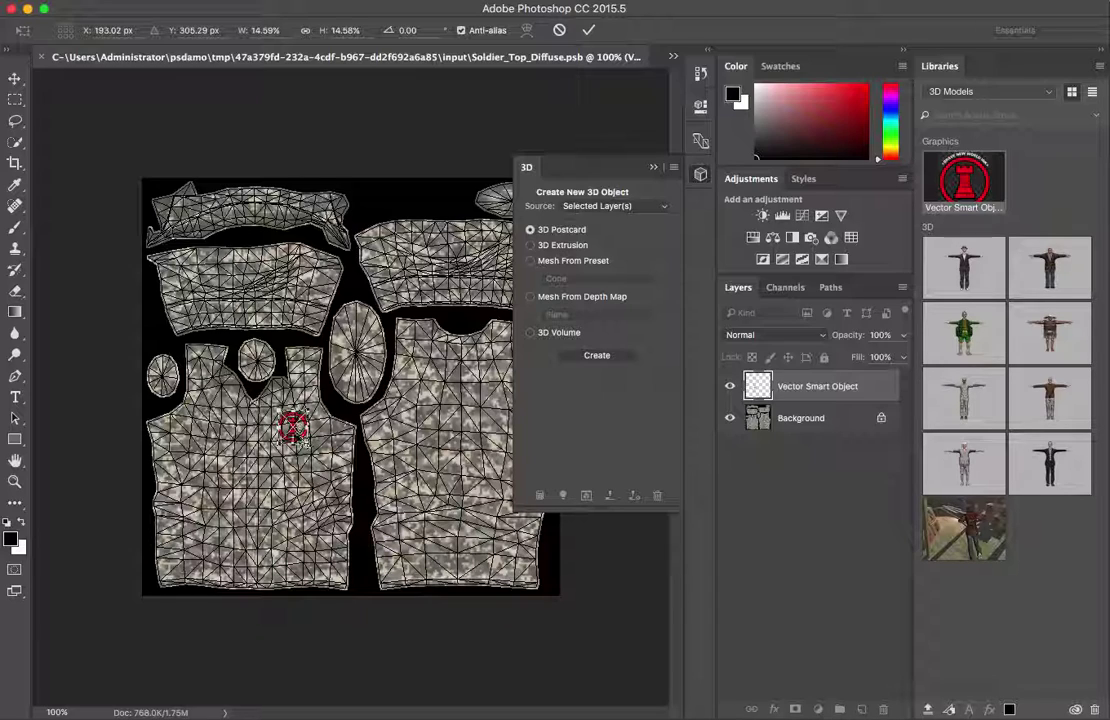
pyautogui.press('Return')
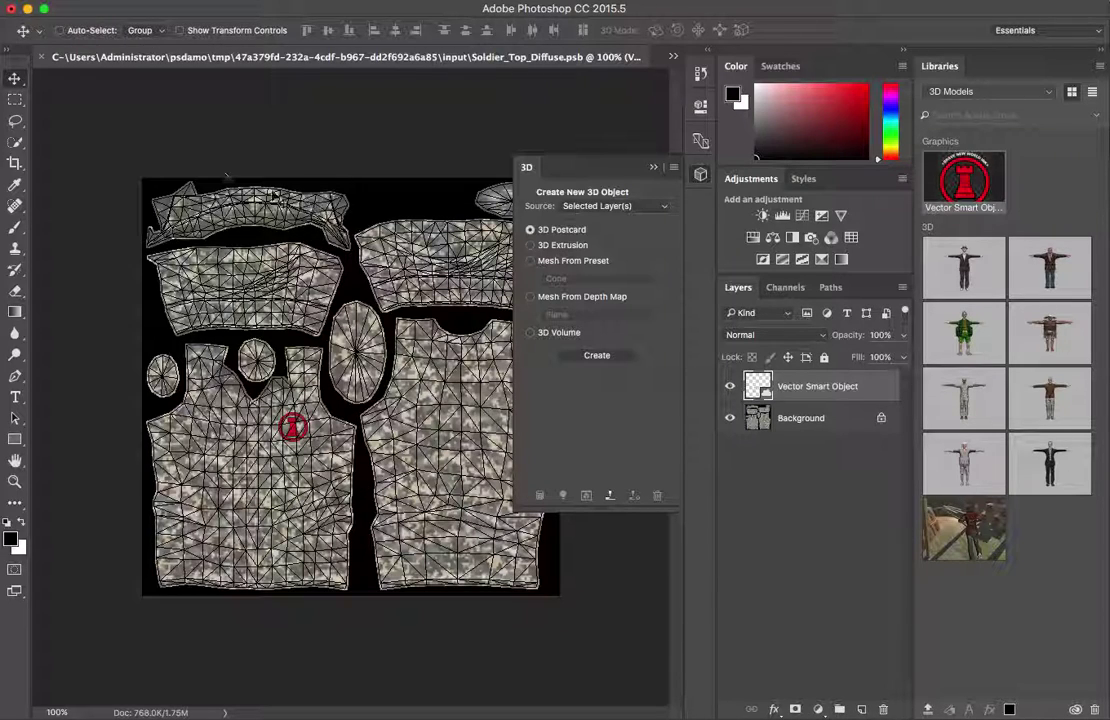
# Close the Soldier_Top_Diffuse texture document and save its changes back to the soldier model
pyautogui.click(40, 56)
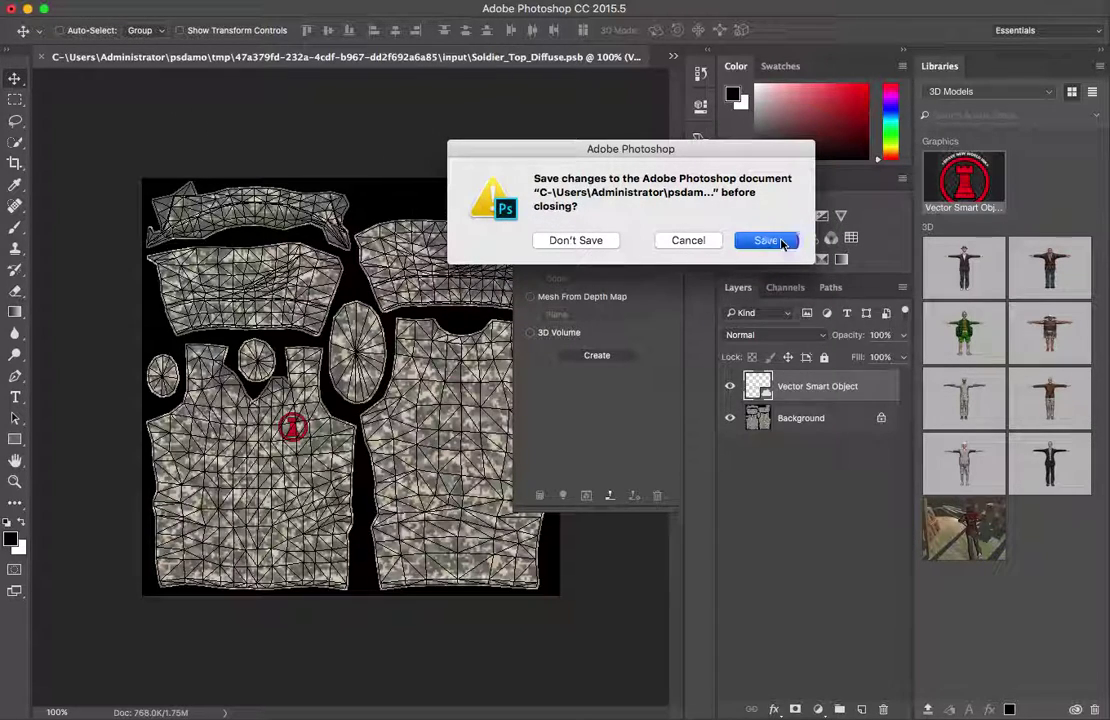
pyautogui.click(783, 241)
pyautogui.click(829, 299)
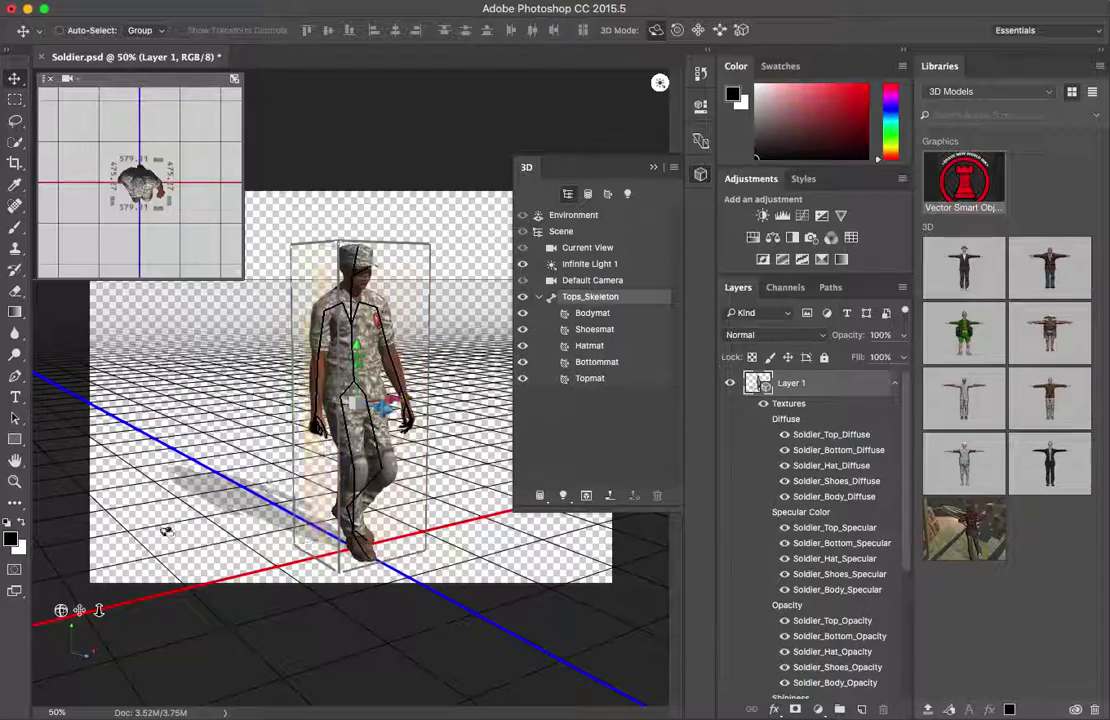
# Move the 3D camera close to the soldier's upper body and orbit around it to examine the shirt logo
pyautogui.moveTo(99, 610); pyautogui.dragTo(97, 665)
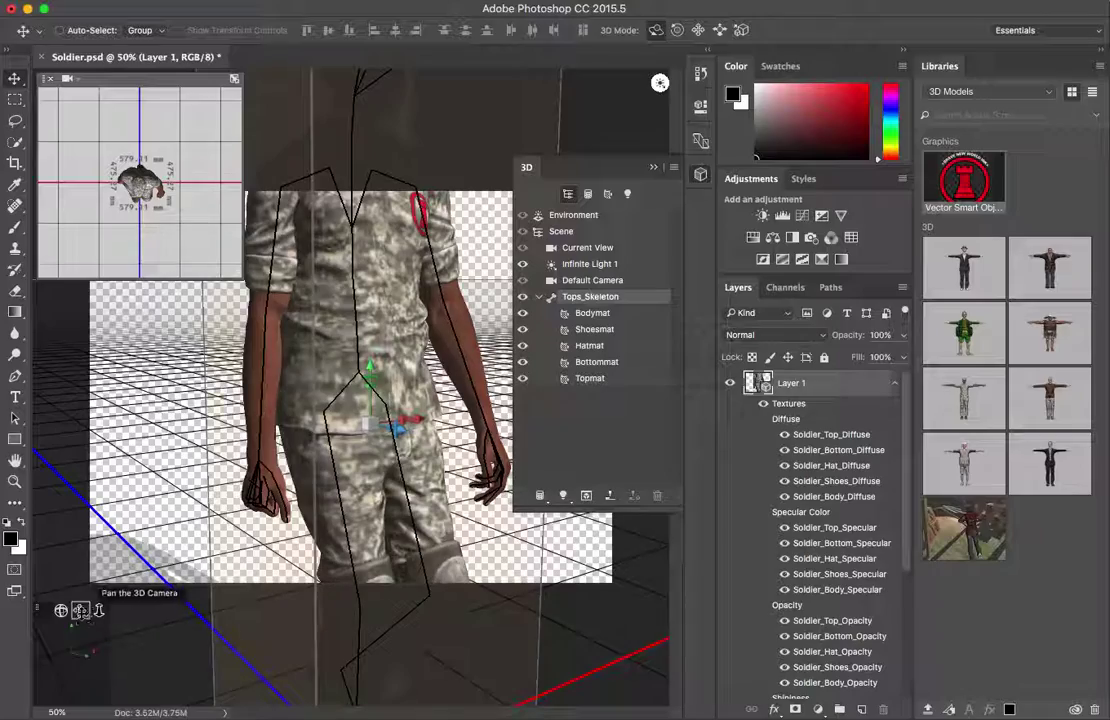
pyautogui.moveTo(80, 610); pyautogui.dragTo(72, 670)
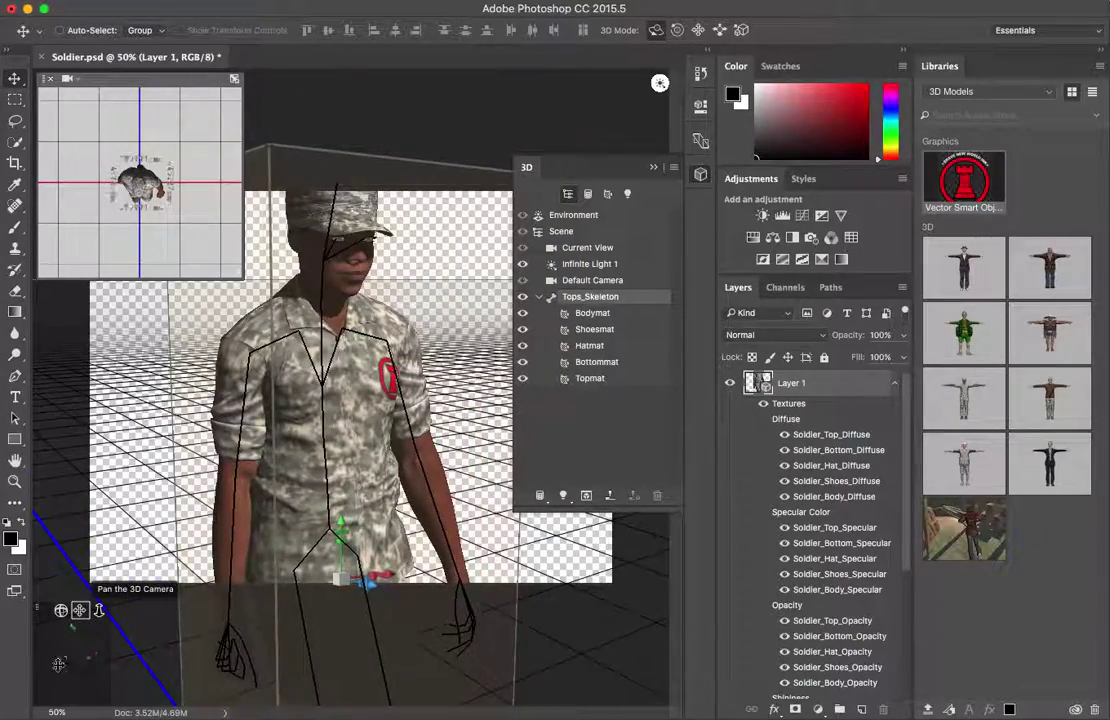
pyautogui.moveTo(62, 610); pyautogui.dragTo(133, 578)
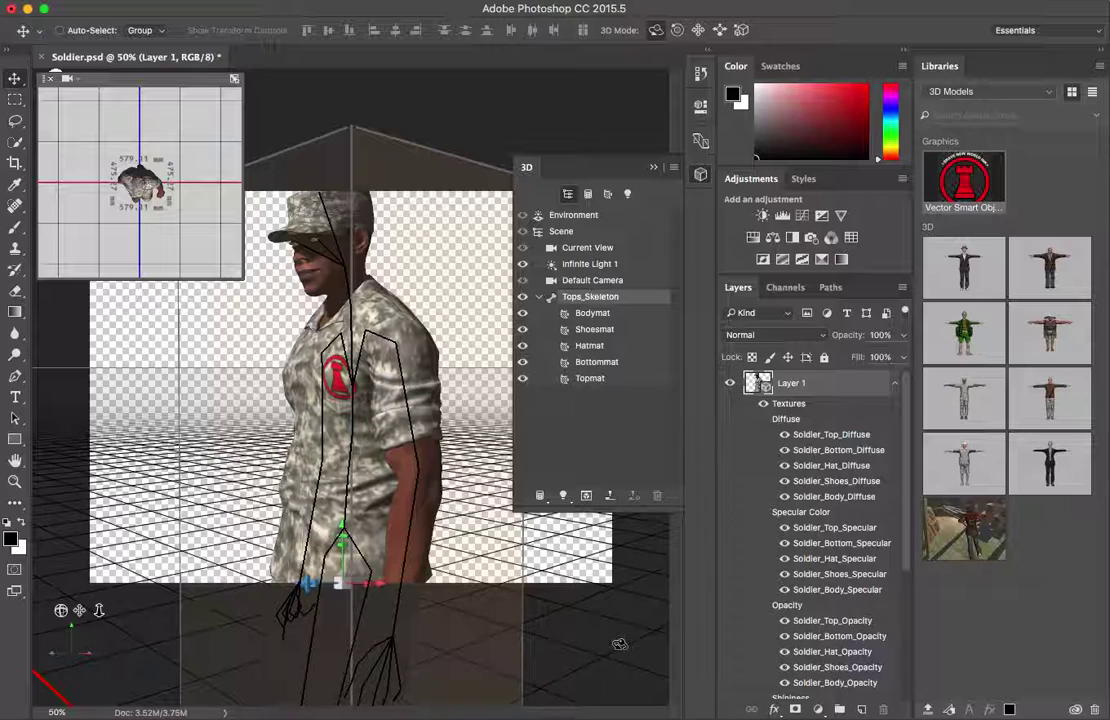
# Open the Manus scene from the 3D Models library and activate the 3D controls for its character
pyautogui.doubleClick(965, 541)
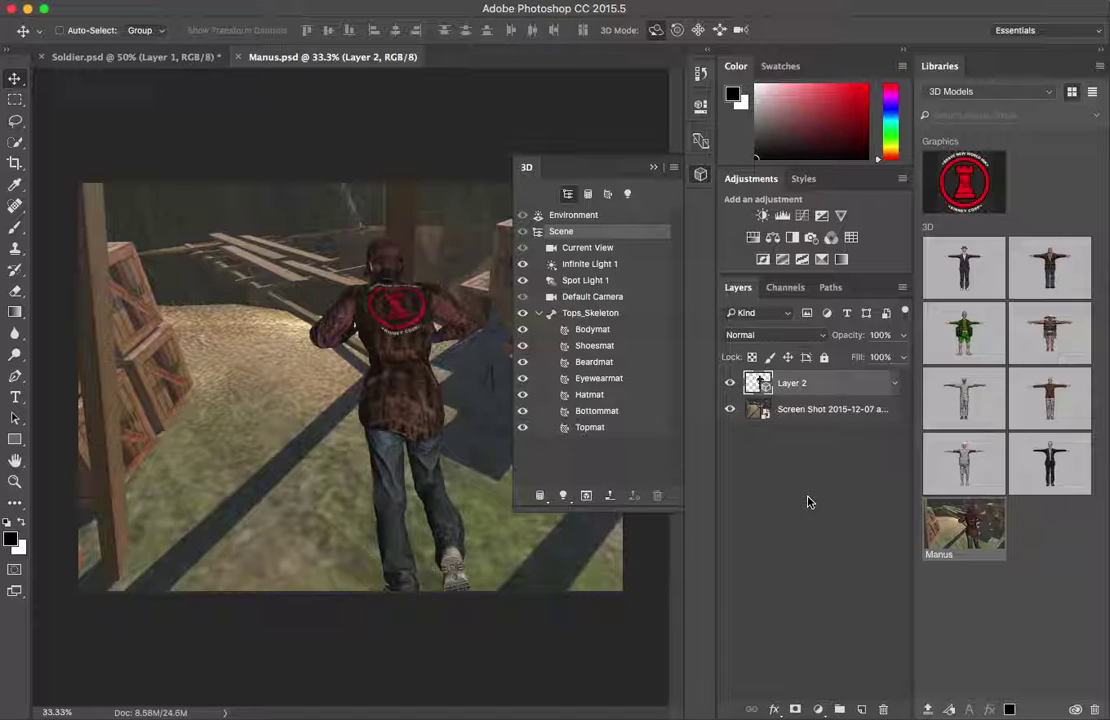
pyautogui.click(352, 338)
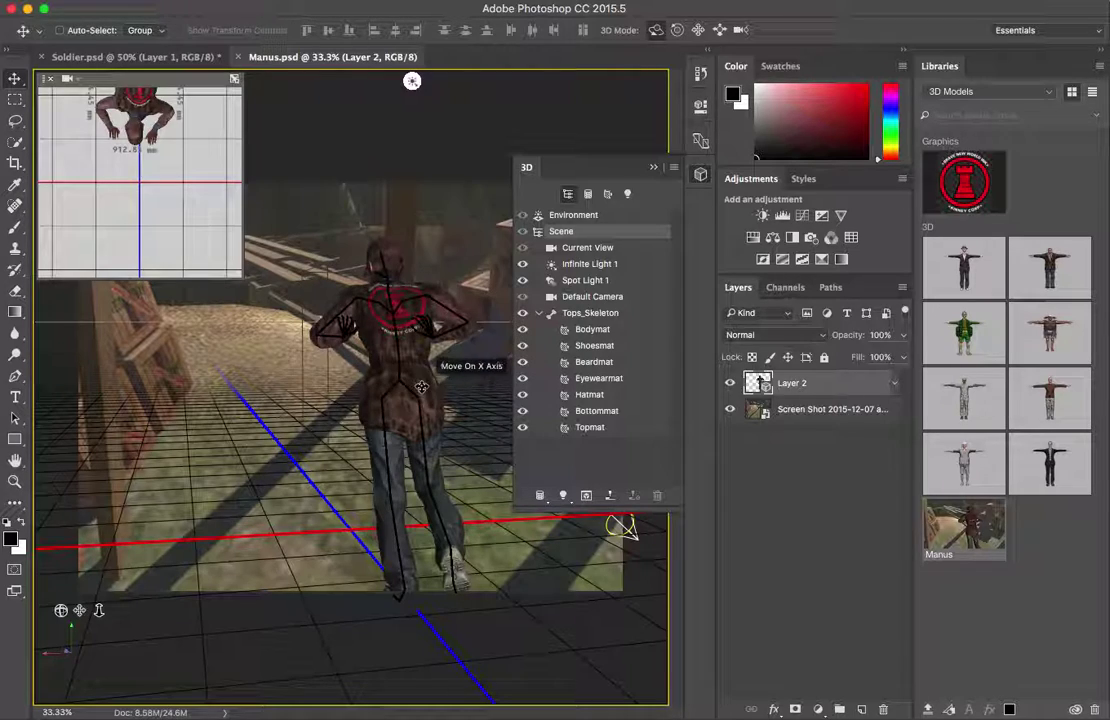